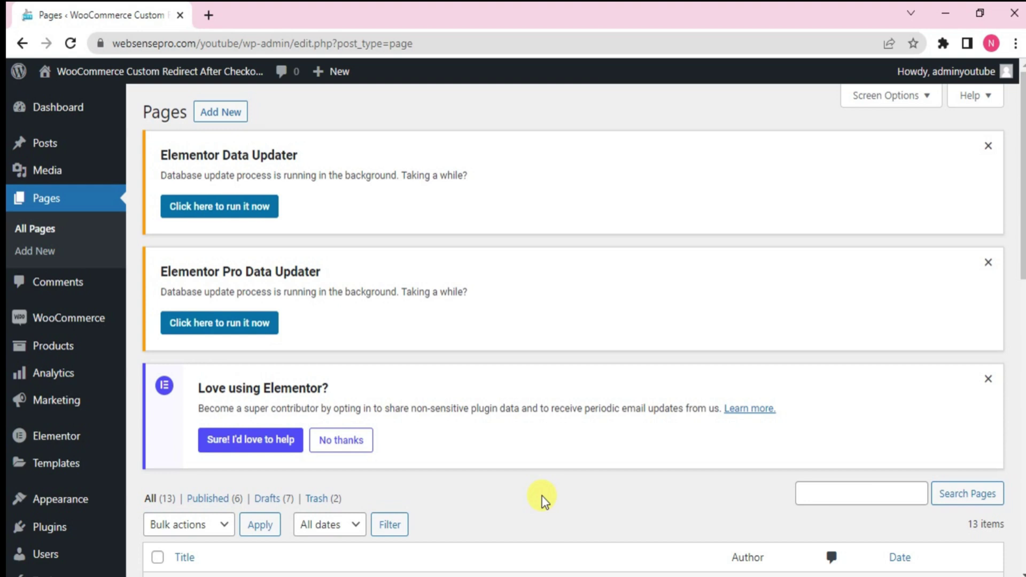
# Open Elementor's Tools page at the Version Control section.
pyautogui.moveTo(56, 447)
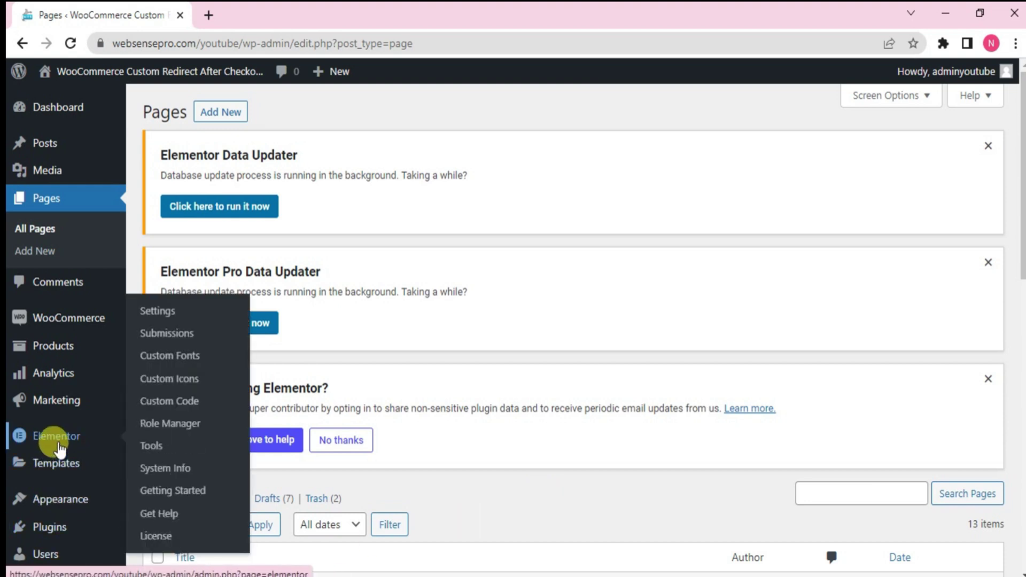
pyautogui.click(158, 452)
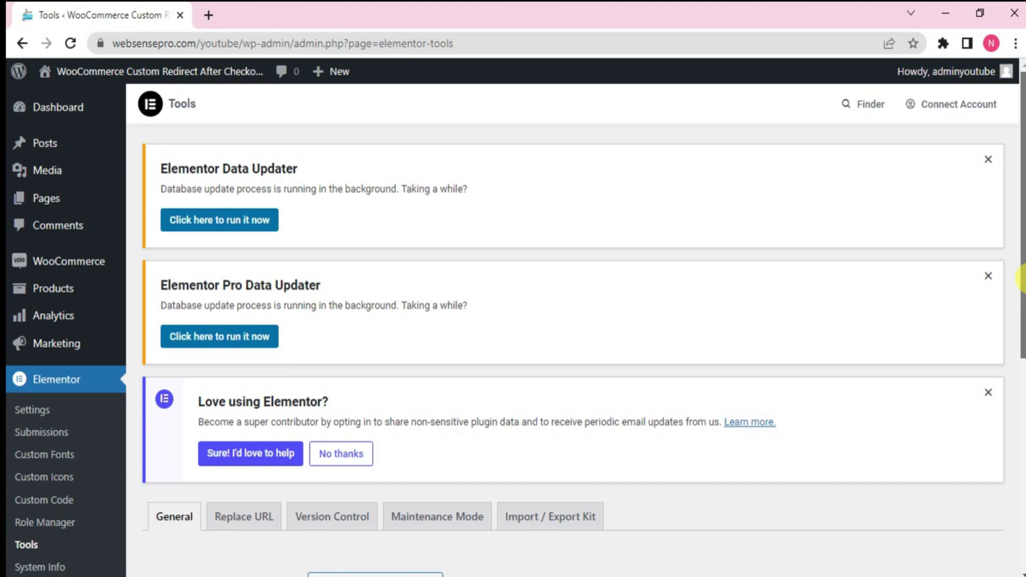
pyautogui.scroll(-5, 1023, 283)
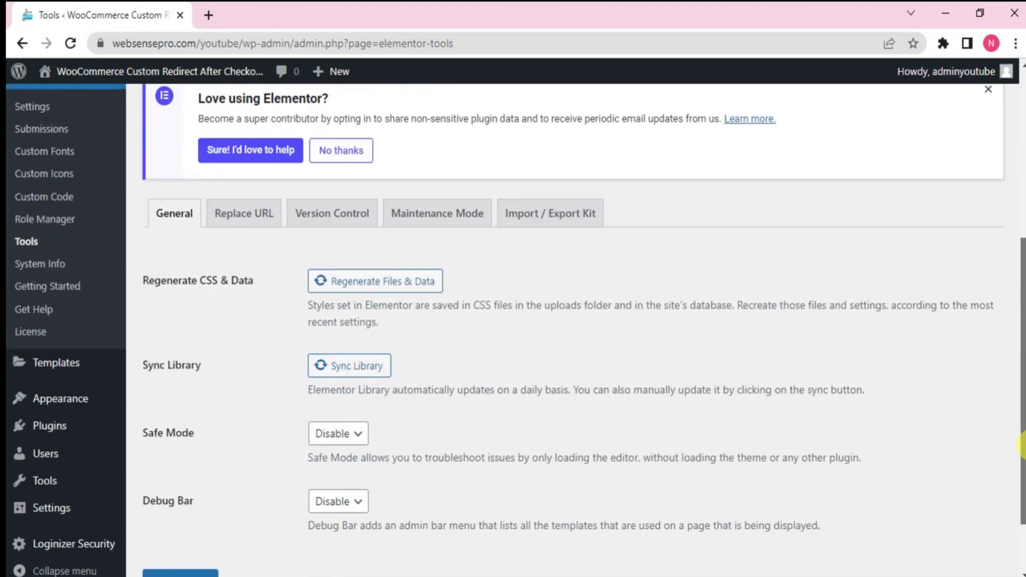
pyautogui.click(325, 212)
# Set Beta Tester to Enable, save the changes, and check the Installed Plugins list.
pyautogui.scroll(-5, 1022, 348)
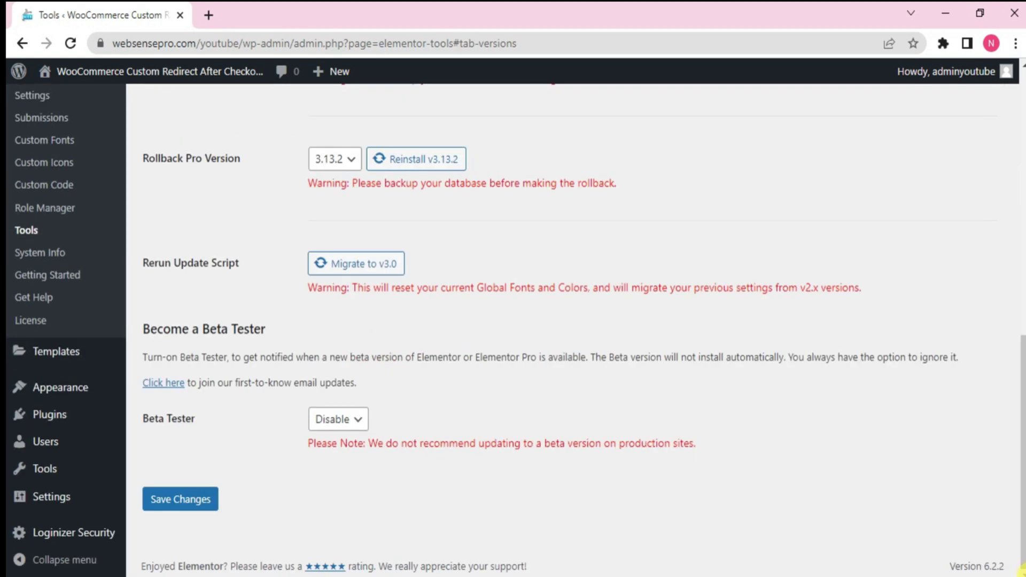
pyautogui.click(341, 426)
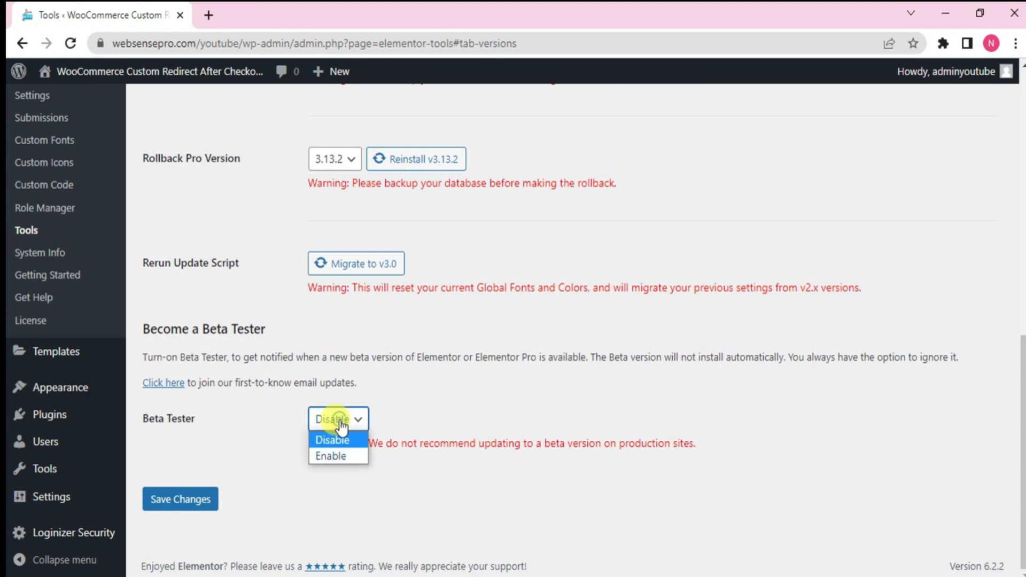
pyautogui.click(332, 456)
pyautogui.click(188, 505)
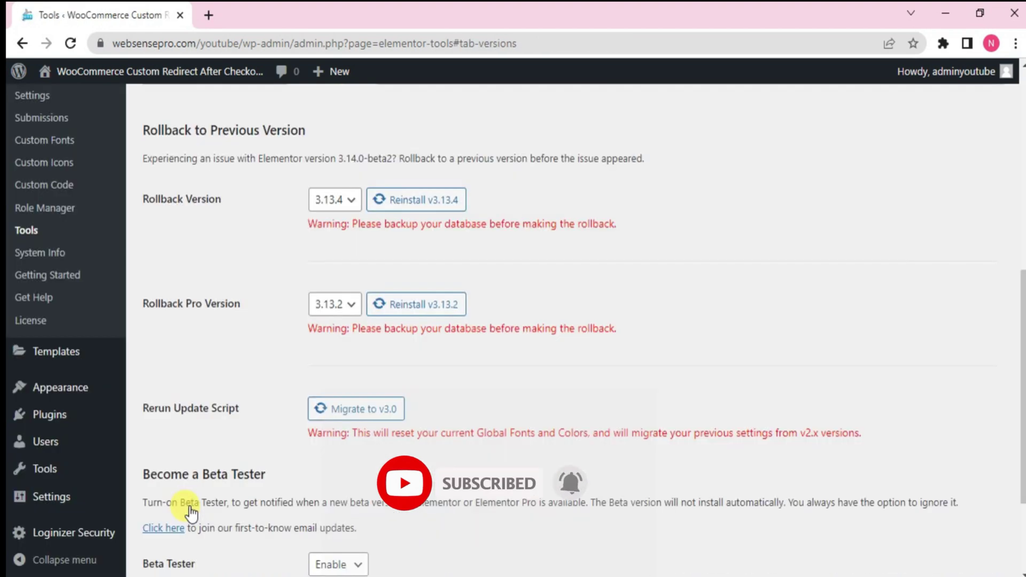
pyautogui.click(60, 424)
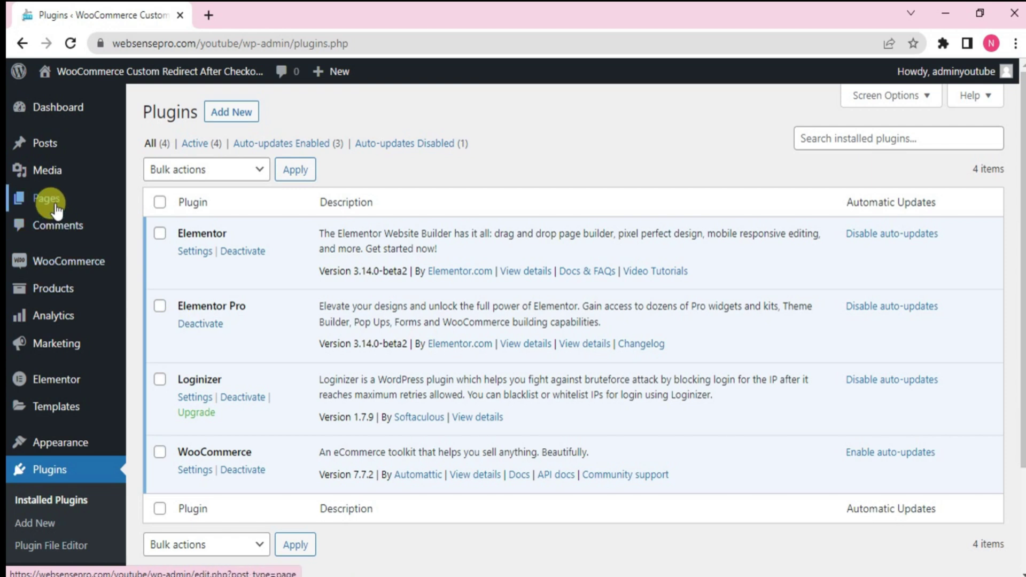
# Add a new WordPress page via Pages > Add New.
pyautogui.moveTo(56, 210)
pyautogui.click(181, 227)
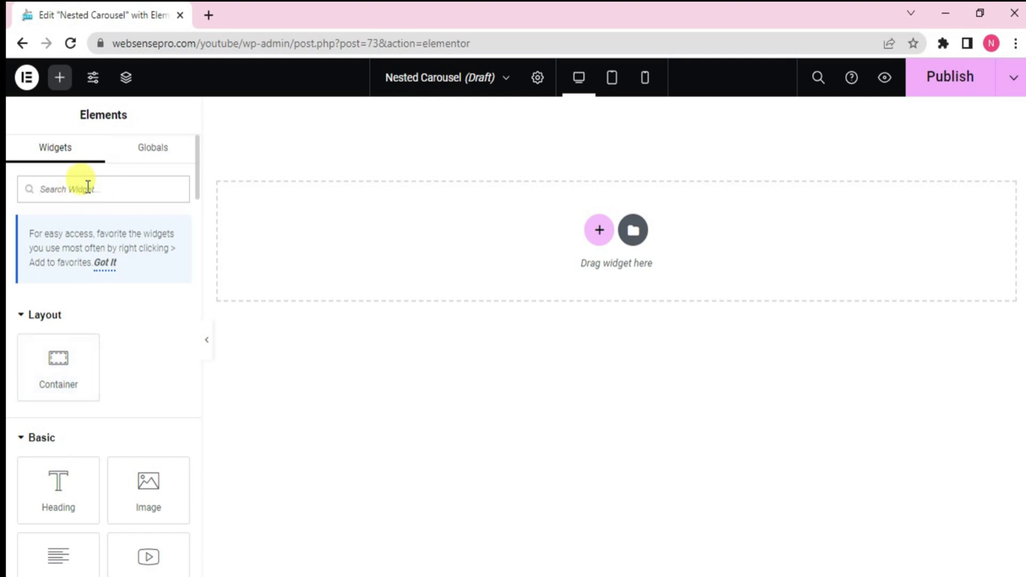
# Search the widgets for 'carousel' and place the Carousel widget on the canvas.
pyautogui.write('carouse')
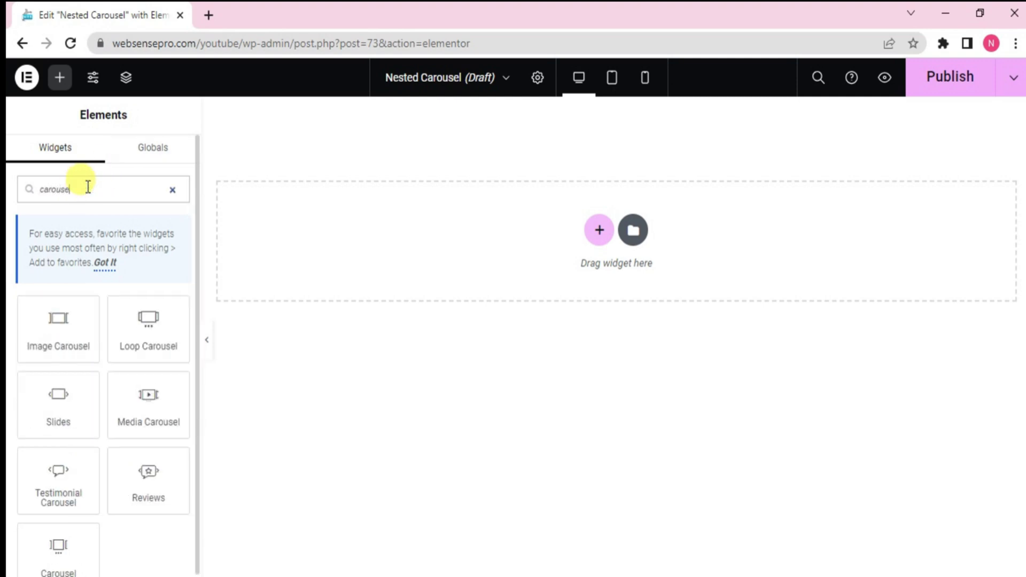
pyautogui.write('l')
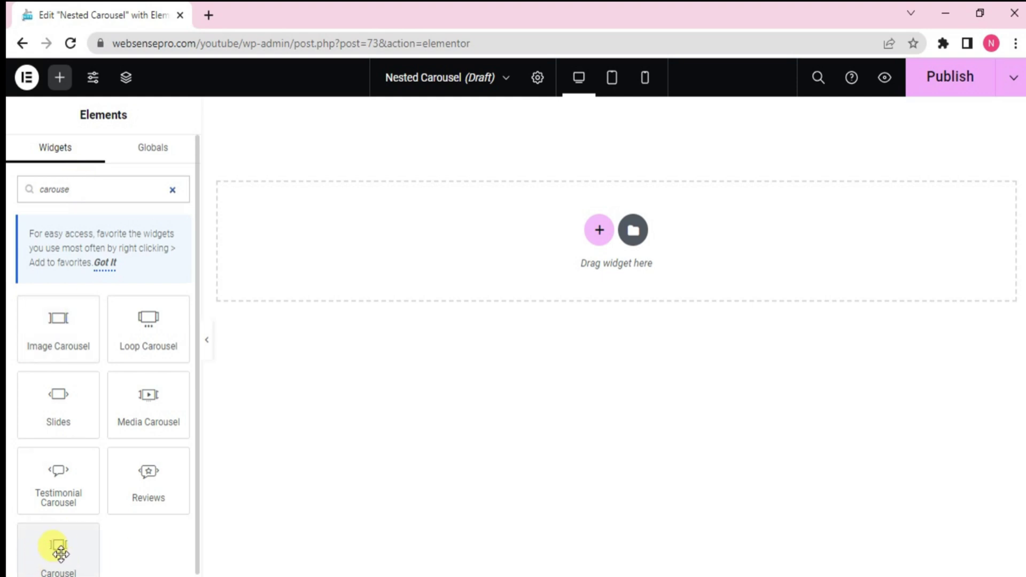
pyautogui.moveTo(52, 548); pyautogui.dragTo(408, 227)
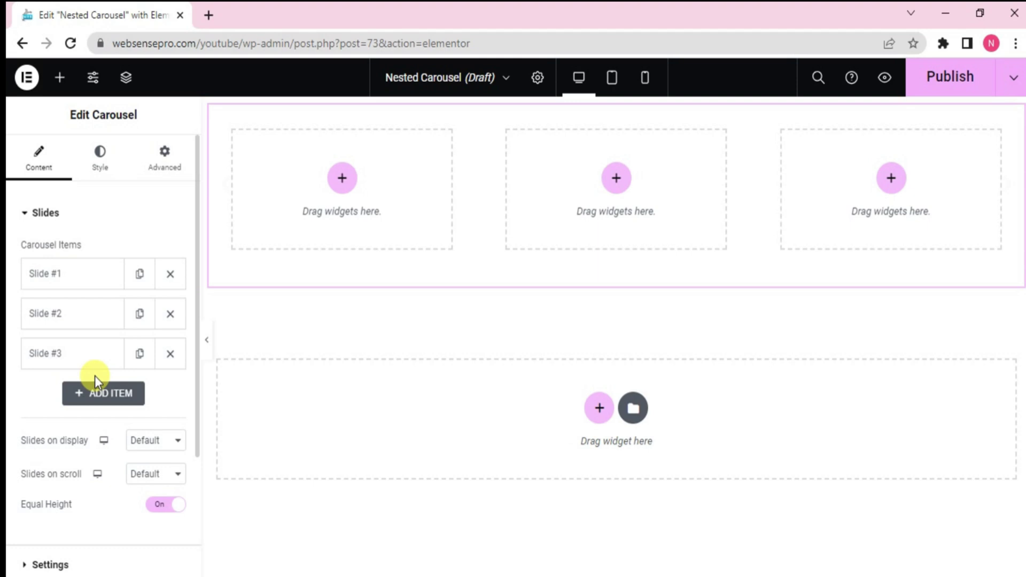
# Select the first slide and open the Structure navigator from its context menu.
pyautogui.click(342, 259)
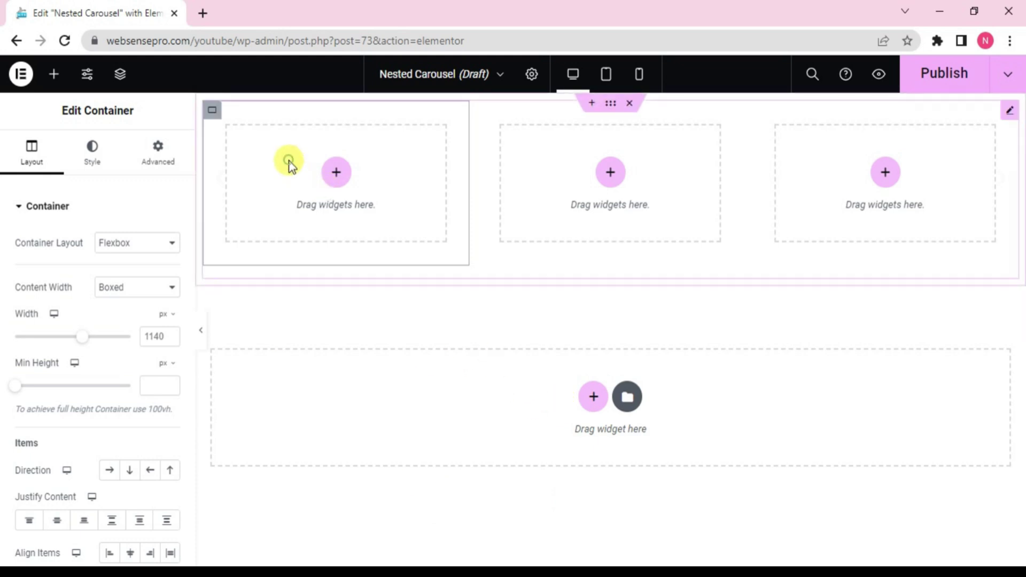
pyautogui.rightClick(331, 327)
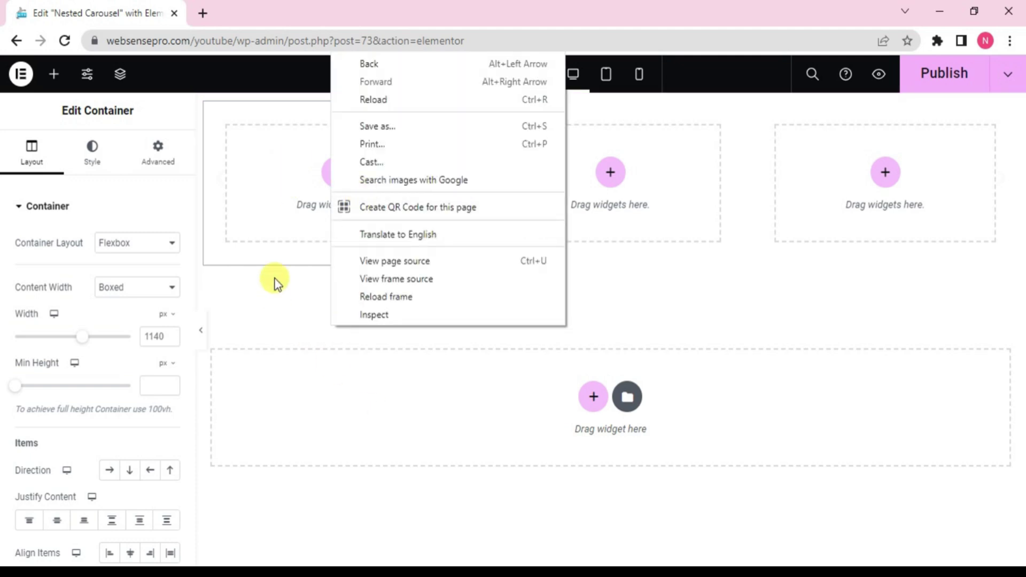
pyautogui.click(269, 245)
pyautogui.rightClick(269, 245)
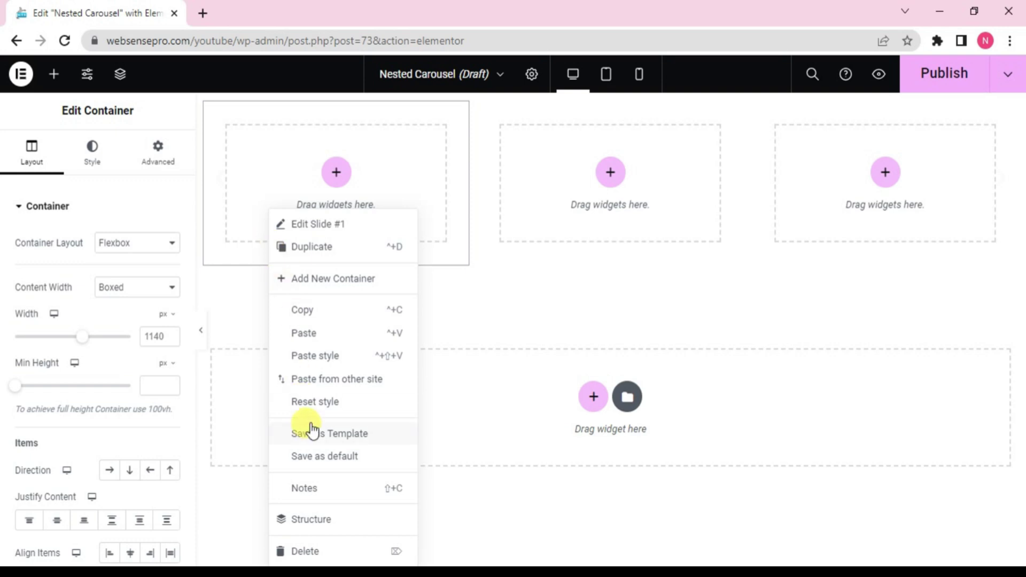
pyautogui.click(308, 526)
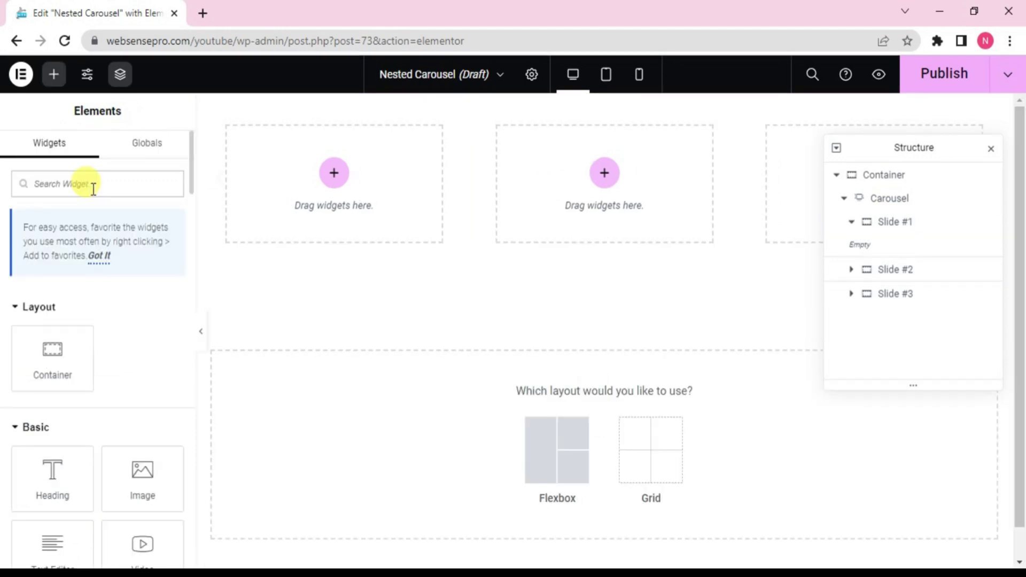
# Search for 'image' and add an Image widget into Slide #1.
pyautogui.click(91, 183)
pyautogui.write('image')
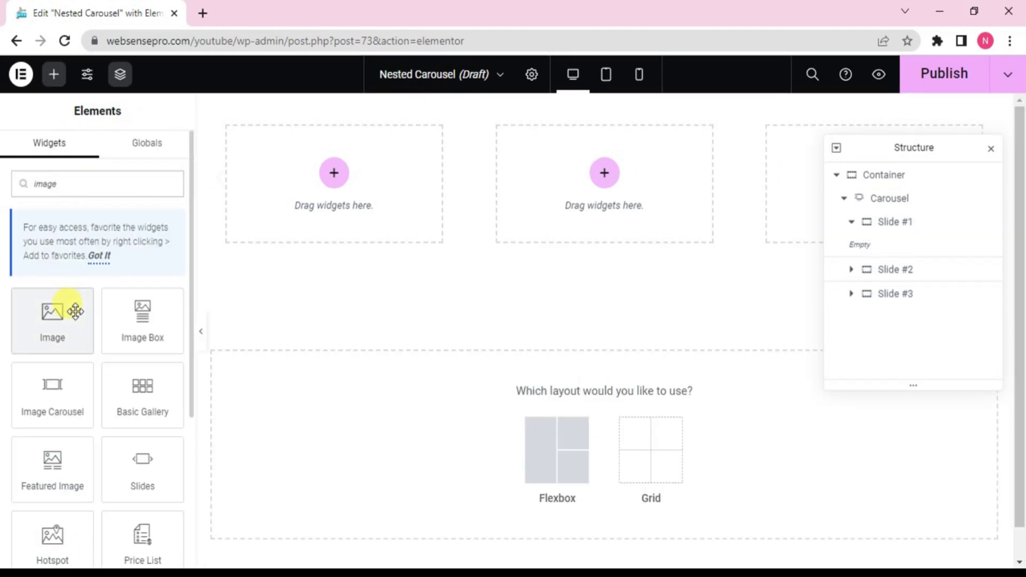
pyautogui.moveTo(71, 305); pyautogui.dragTo(330, 184)
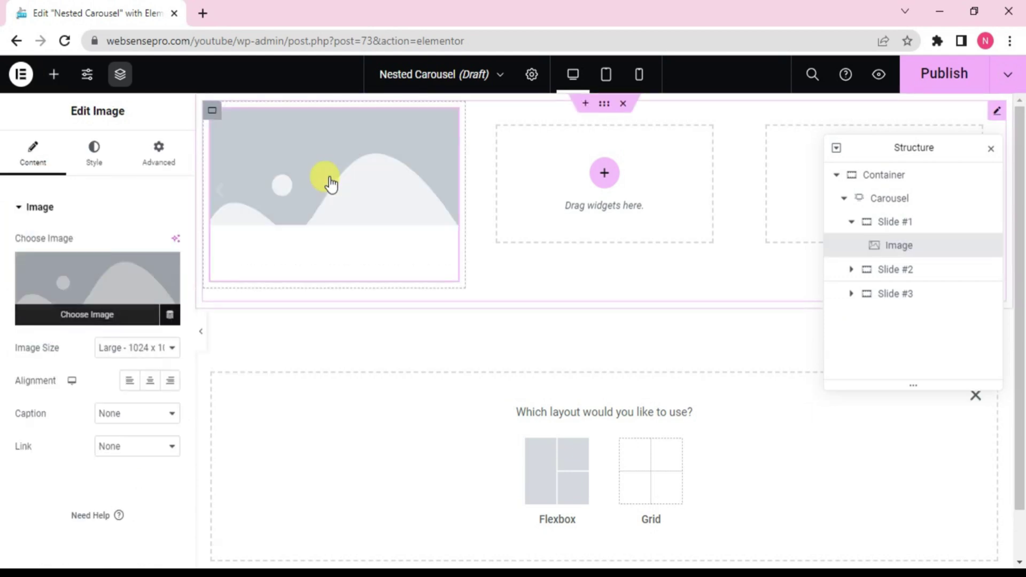
# Close the navigator and add a Heading widget beneath the image in Slide #1.
pyautogui.click(121, 74)
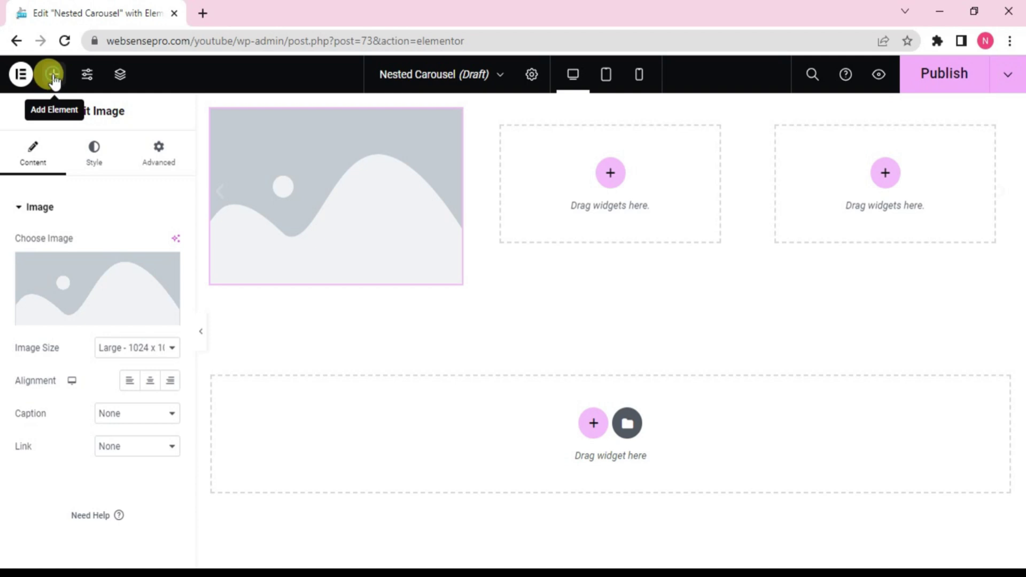
pyautogui.click(54, 75)
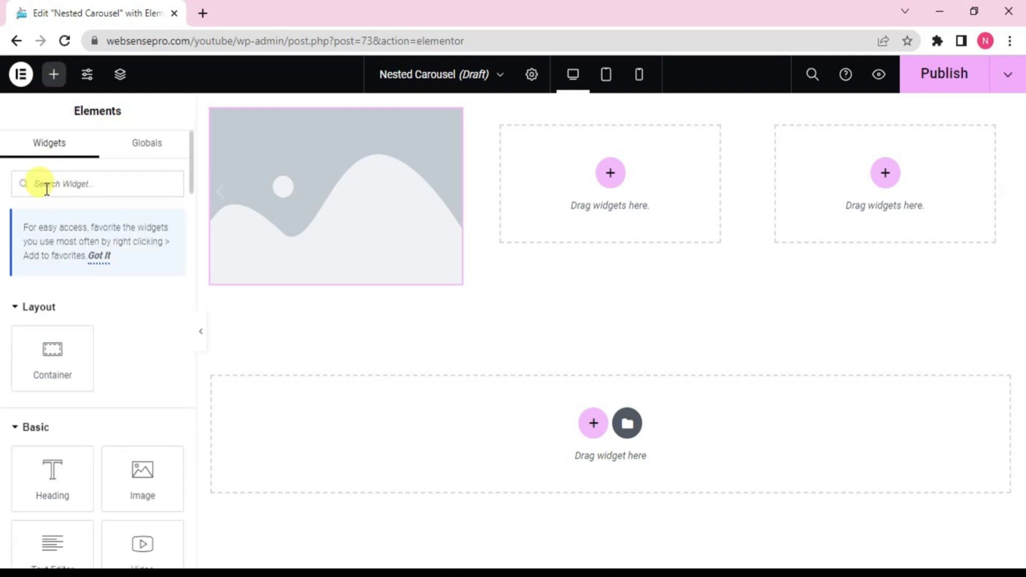
pyautogui.write('i')
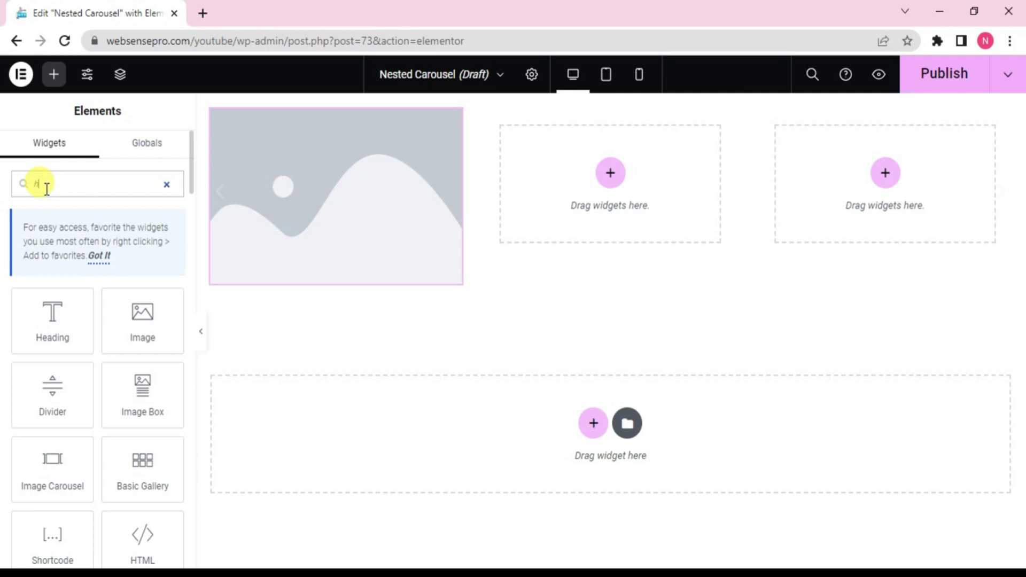
pyautogui.write('eading')
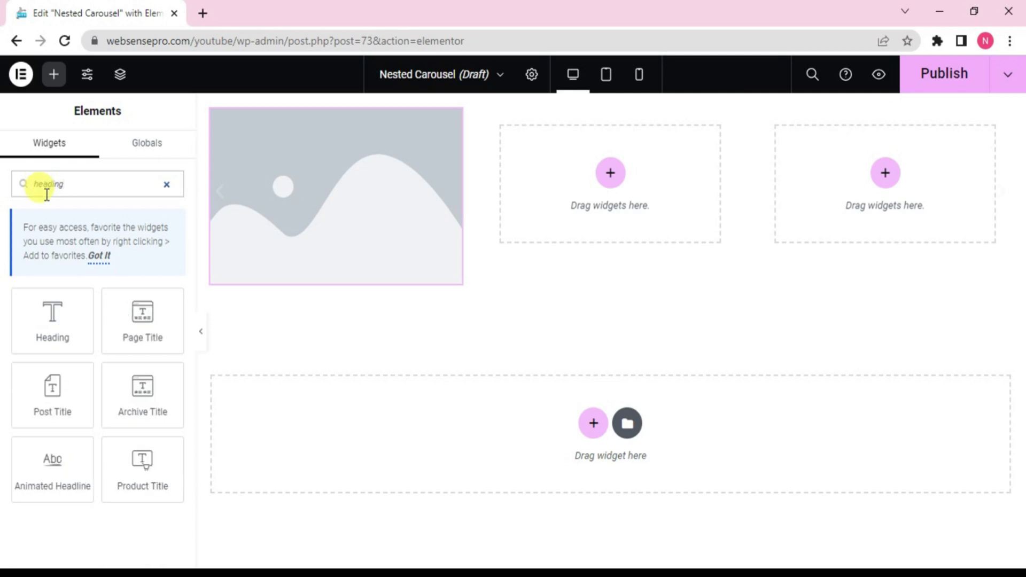
pyautogui.moveTo(54, 334); pyautogui.dragTo(332, 265)
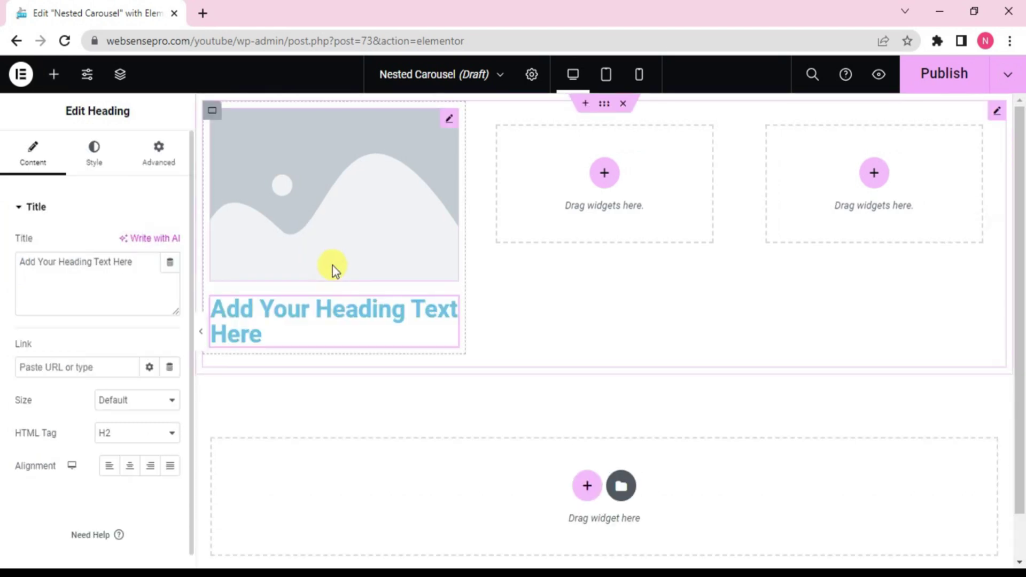
# Add a Text Editor widget below the heading in Slide #1.
pyautogui.click(56, 75)
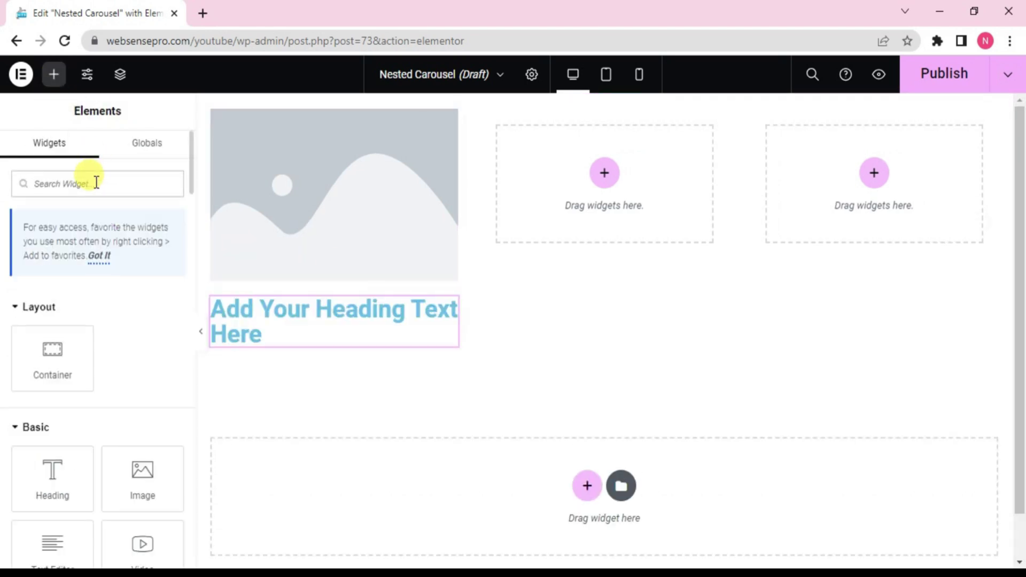
pyautogui.write('test')
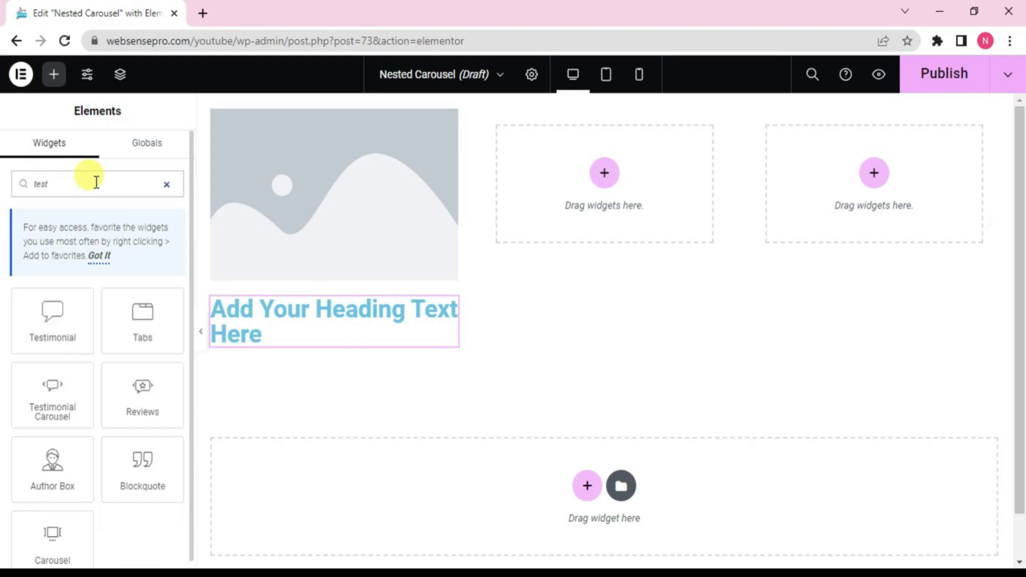
pyautogui.press('BackSpace')
pyautogui.press('BackSpace')
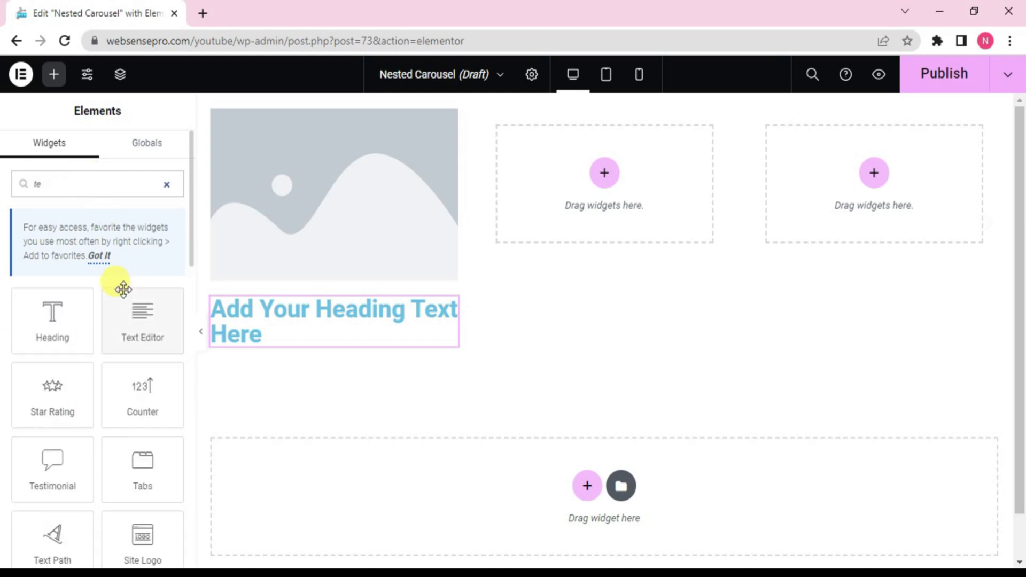
pyautogui.press('BackSpace')
pyautogui.press('BackSpace')
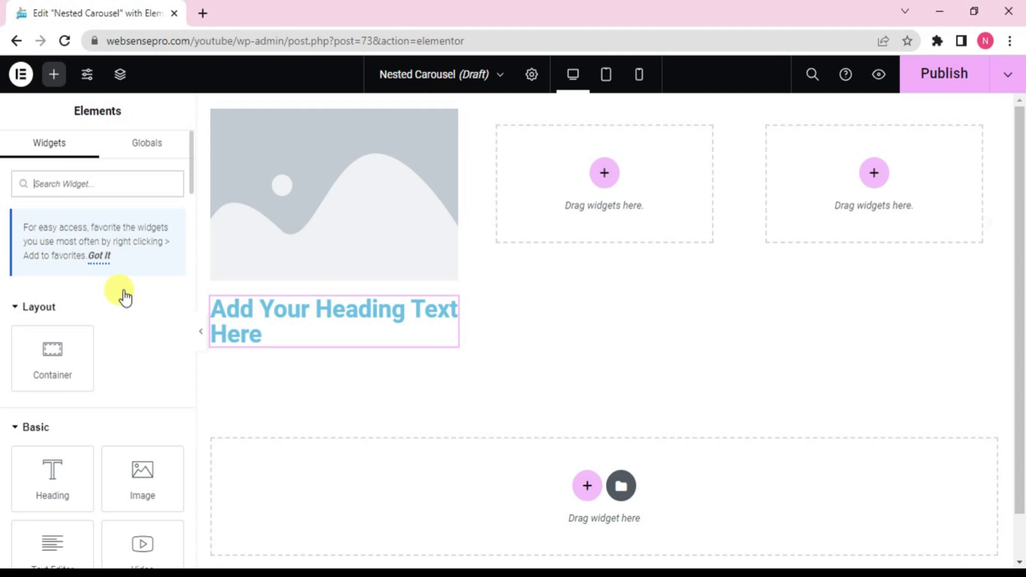
pyautogui.write('text')
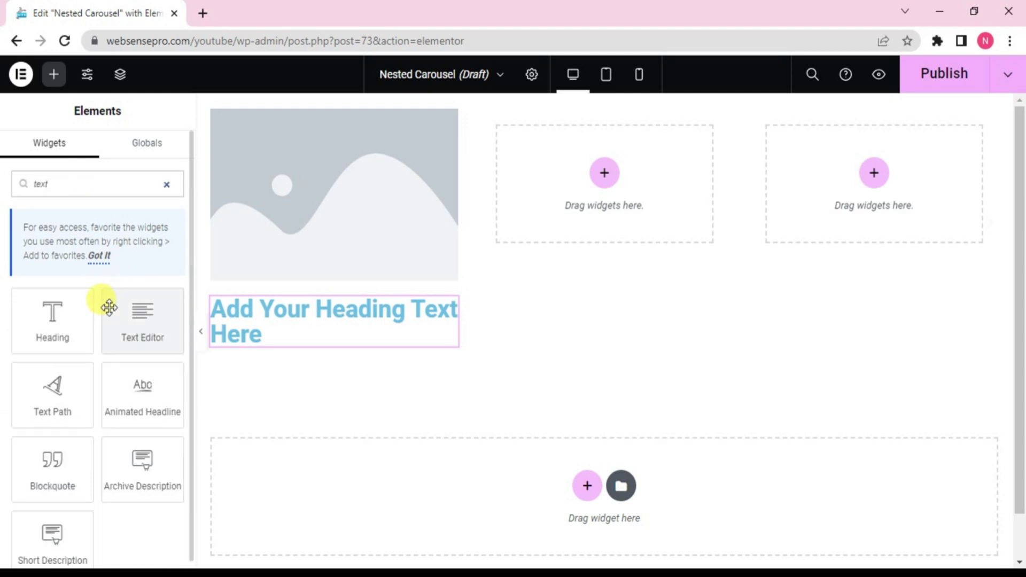
pyautogui.moveTo(133, 316); pyautogui.dragTo(314, 329)
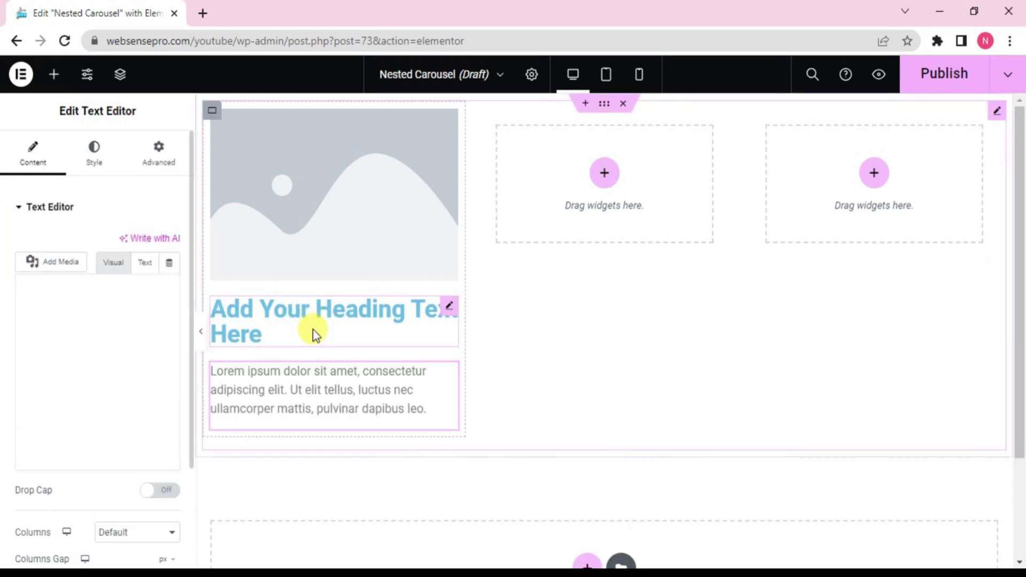
# Add a Button widget below the paragraph in Slide #1.
pyautogui.click(53, 74)
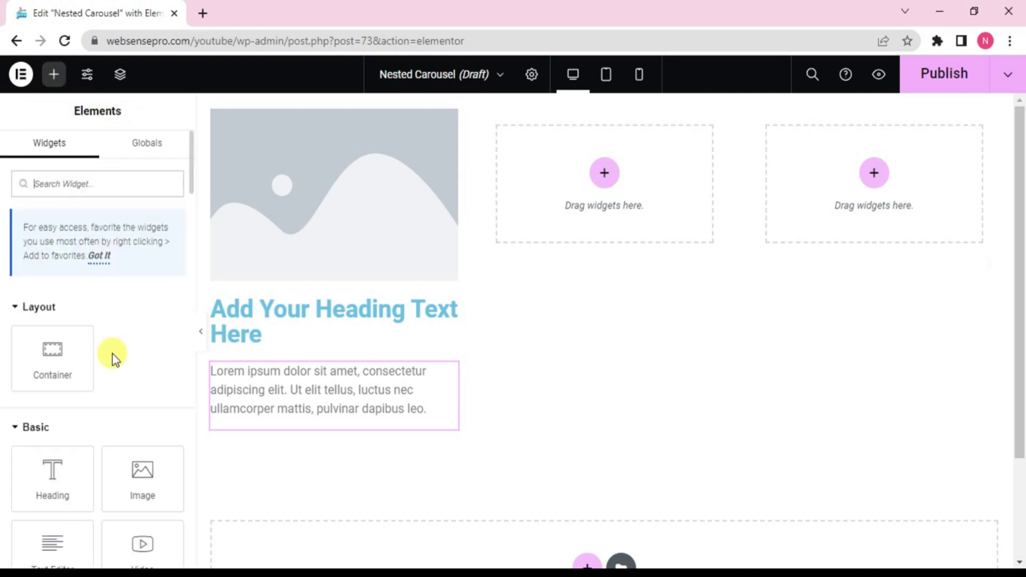
pyautogui.write('butt')
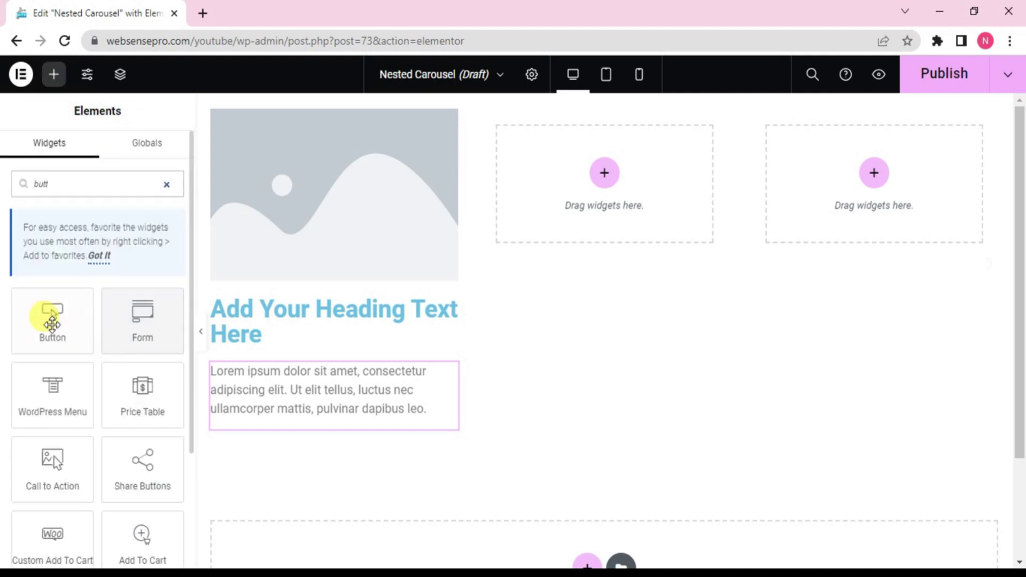
pyautogui.moveTo(39, 309); pyautogui.dragTo(295, 409)
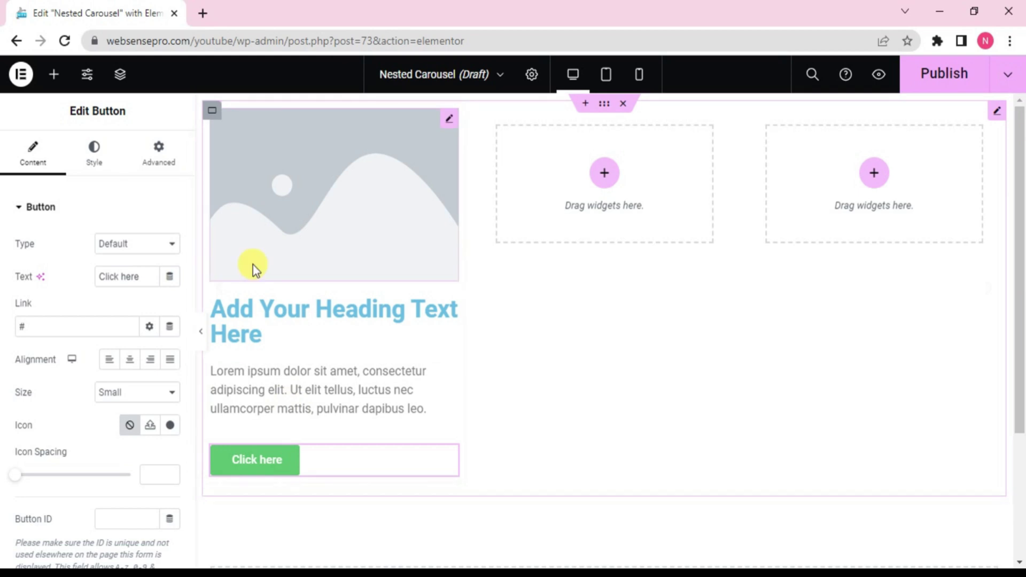
# Open the Structure navigator from the second slide's context menu to review Slide #1's widgets.
pyautogui.click(278, 267)
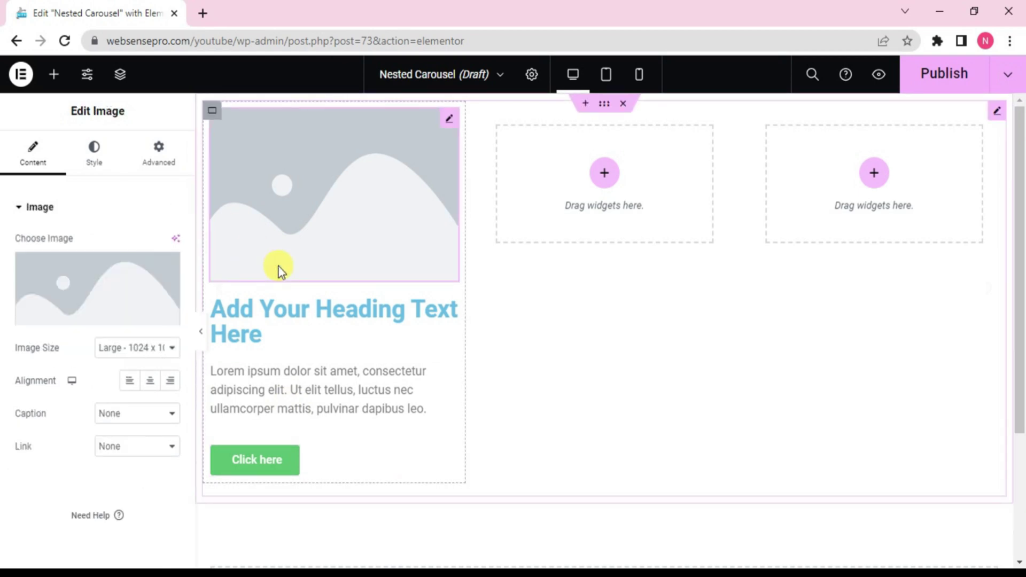
pyautogui.rightClick(596, 391)
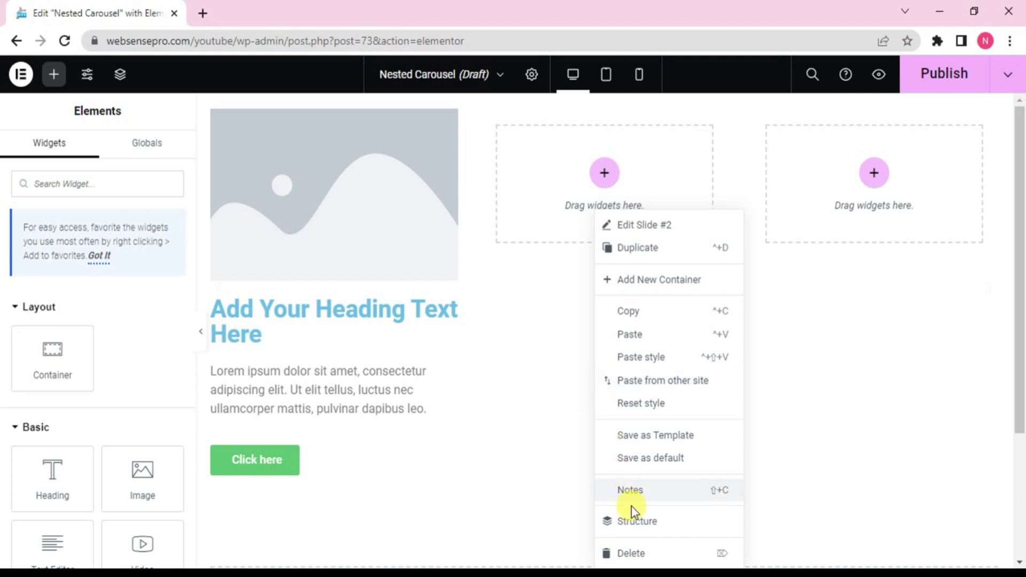
pyautogui.click(633, 527)
pyautogui.moveTo(886, 293); pyautogui.dragTo(655, 229)
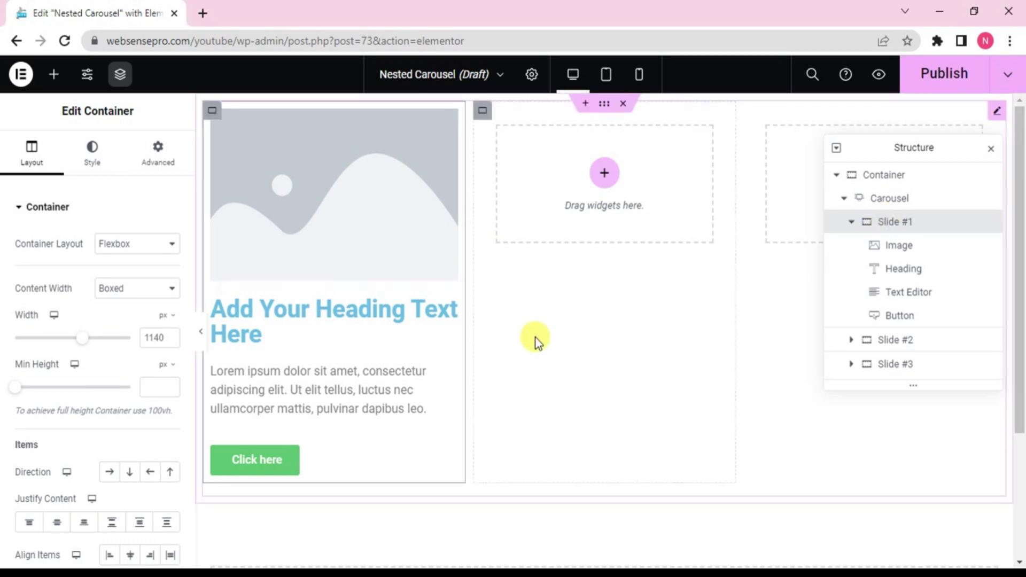
pyautogui.moveTo(866, 290); pyautogui.dragTo(668, 313)
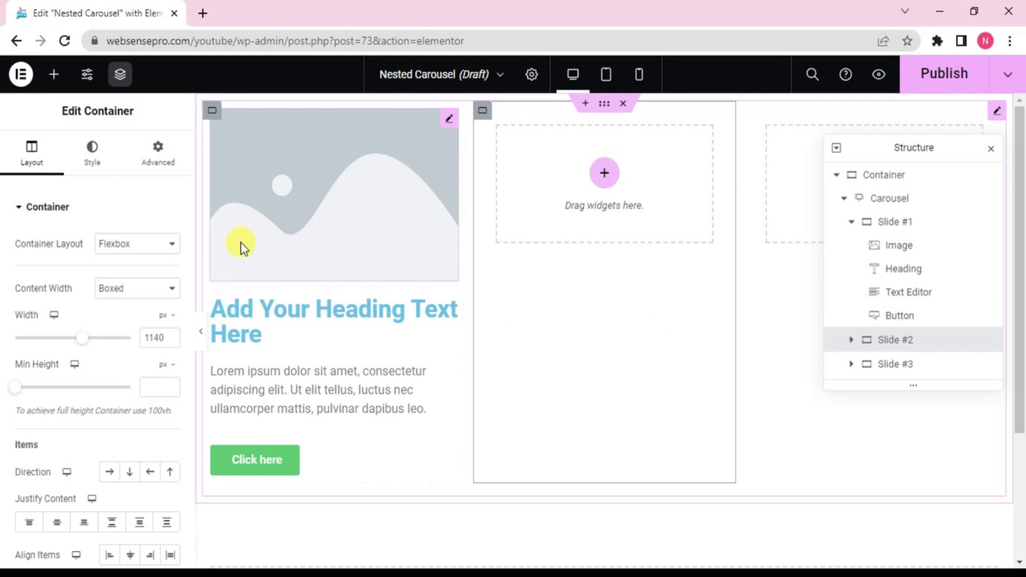
# Add a Heading and a Text Editor widget into Slide #2.
pyautogui.click(56, 75)
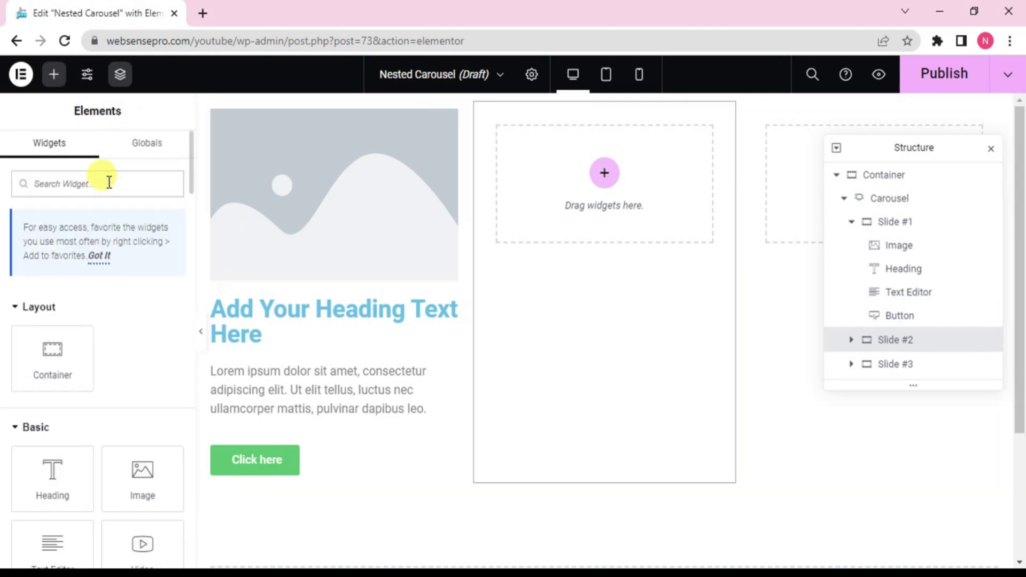
pyautogui.moveTo(56, 481); pyautogui.dragTo(573, 190)
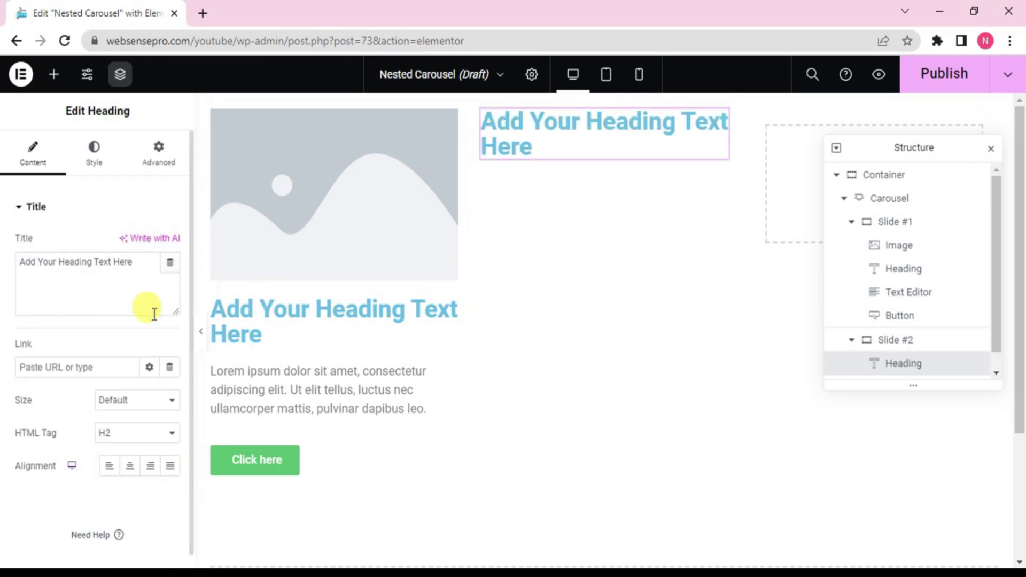
pyautogui.click(51, 76)
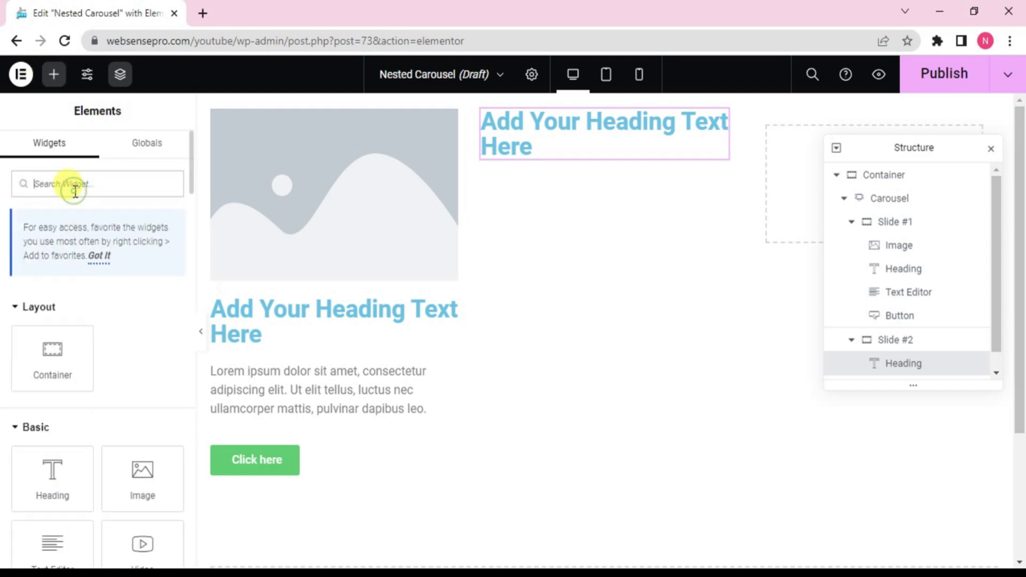
pyautogui.write('text')
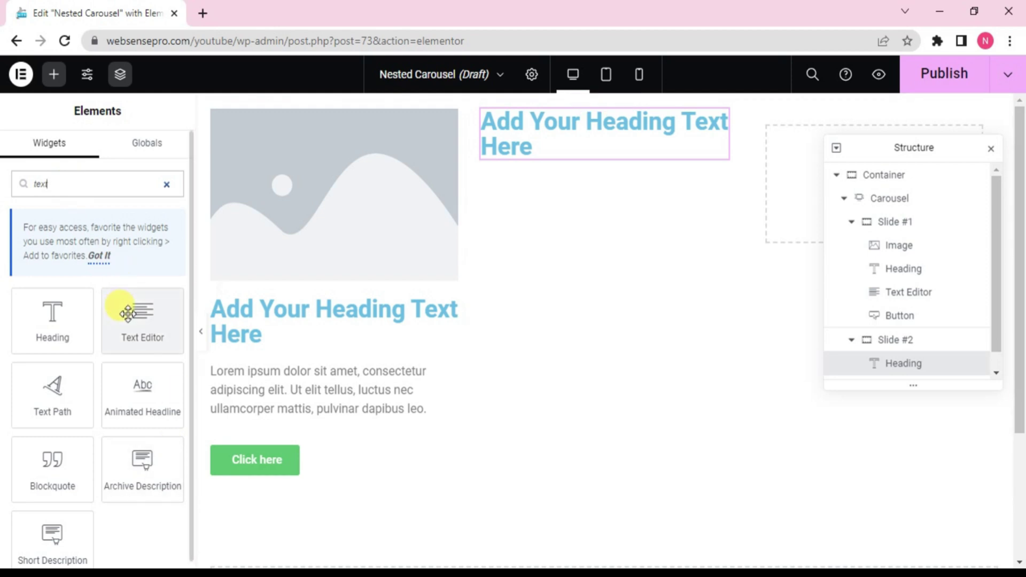
pyautogui.moveTo(127, 313); pyautogui.dragTo(536, 143)
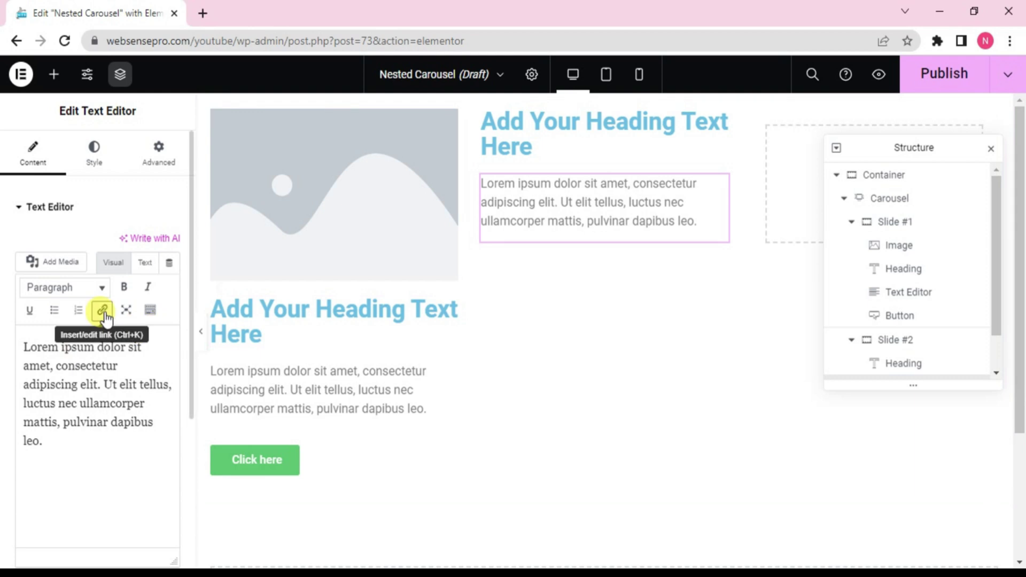
# Center-align both the text block and the heading in Slide #2.
pyautogui.click(85, 161)
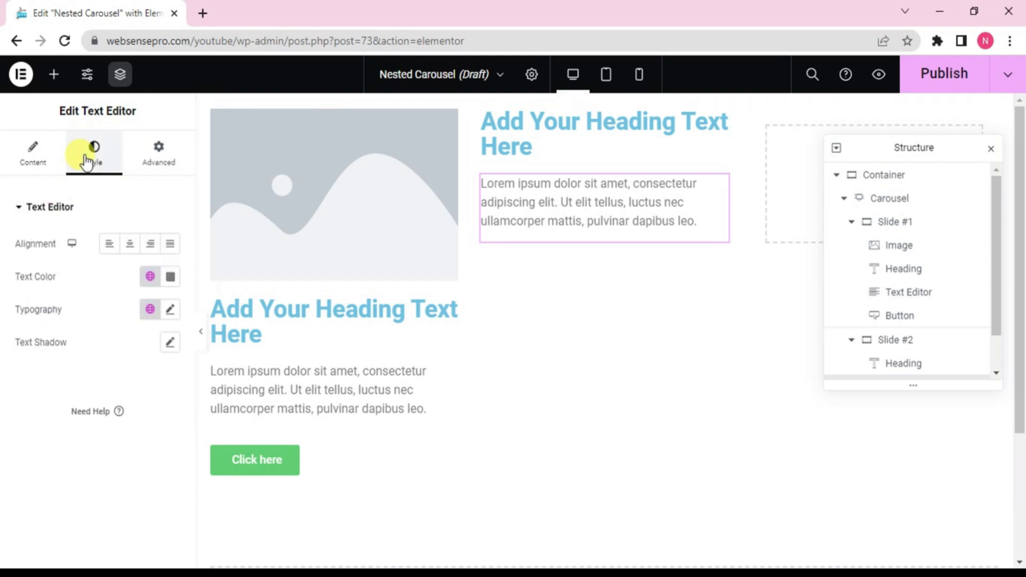
pyautogui.click(132, 245)
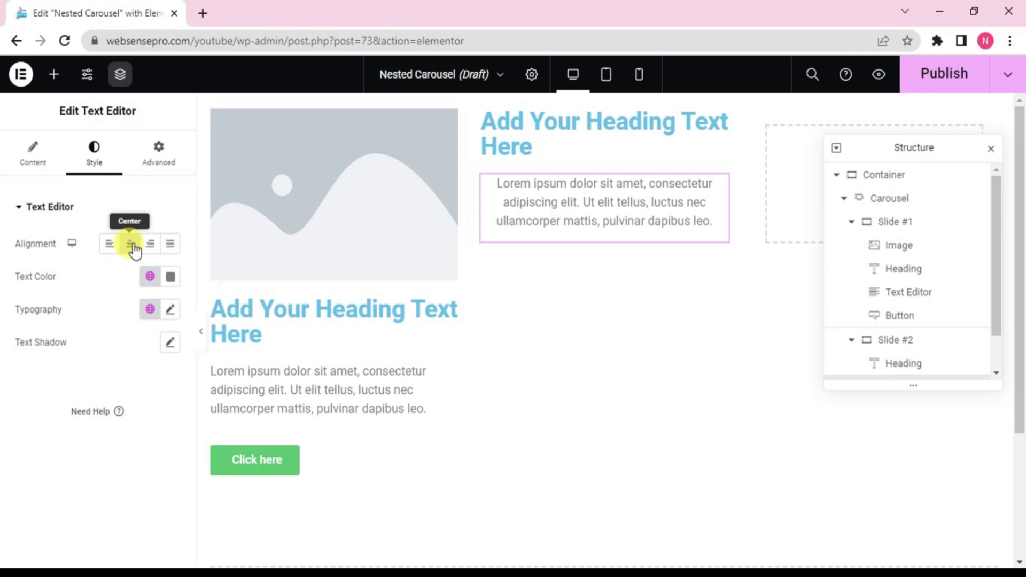
pyautogui.click(164, 154)
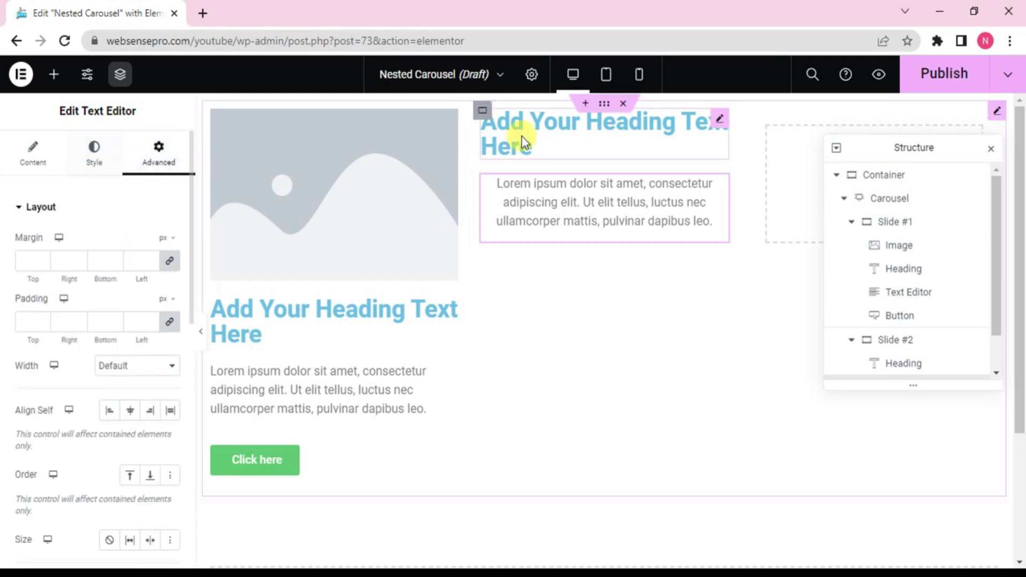
pyautogui.click(516, 155)
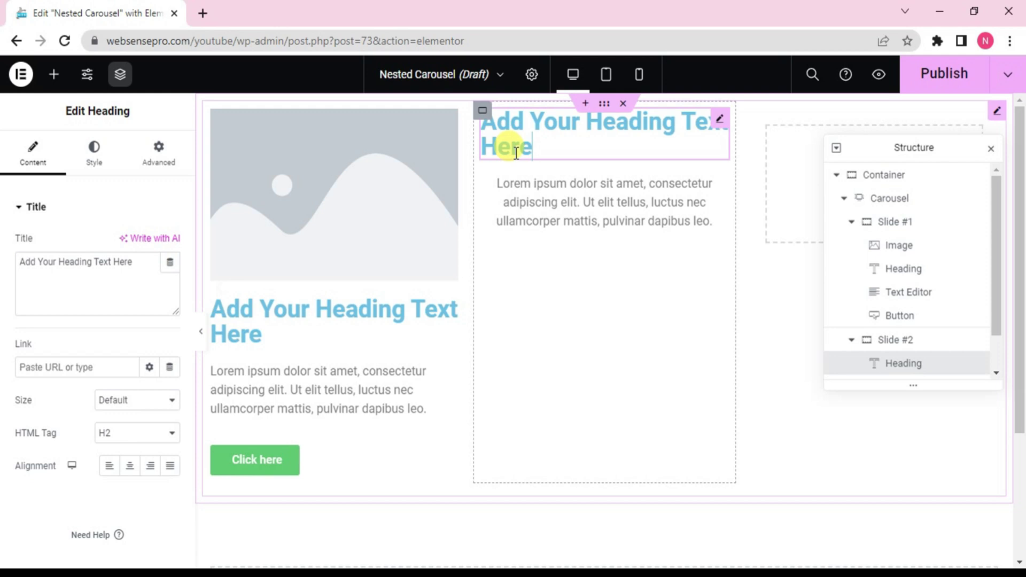
pyautogui.click(131, 469)
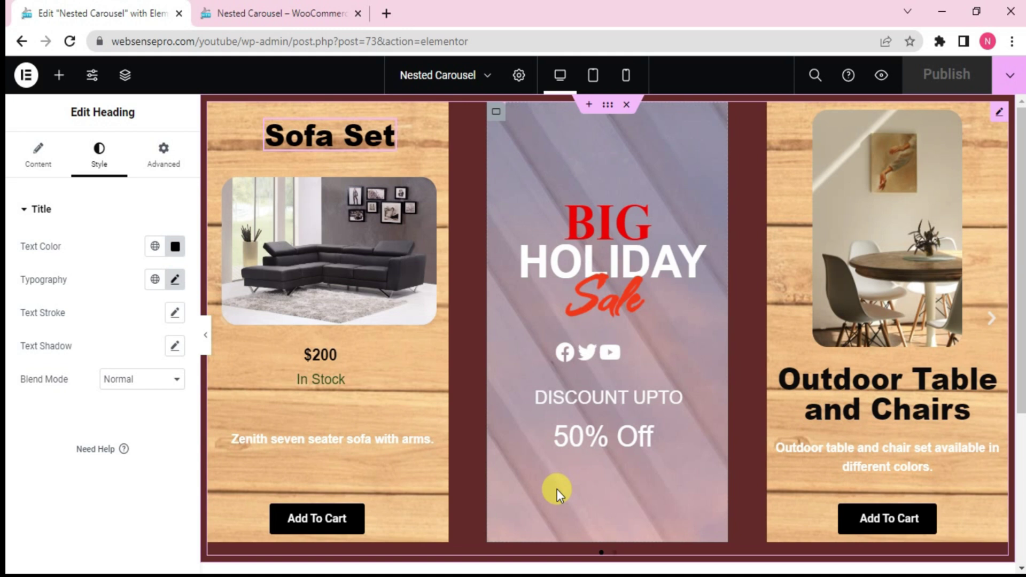
# Open the Structure navigator from the carousel's right-click menu.
pyautogui.rightClick(737, 351)
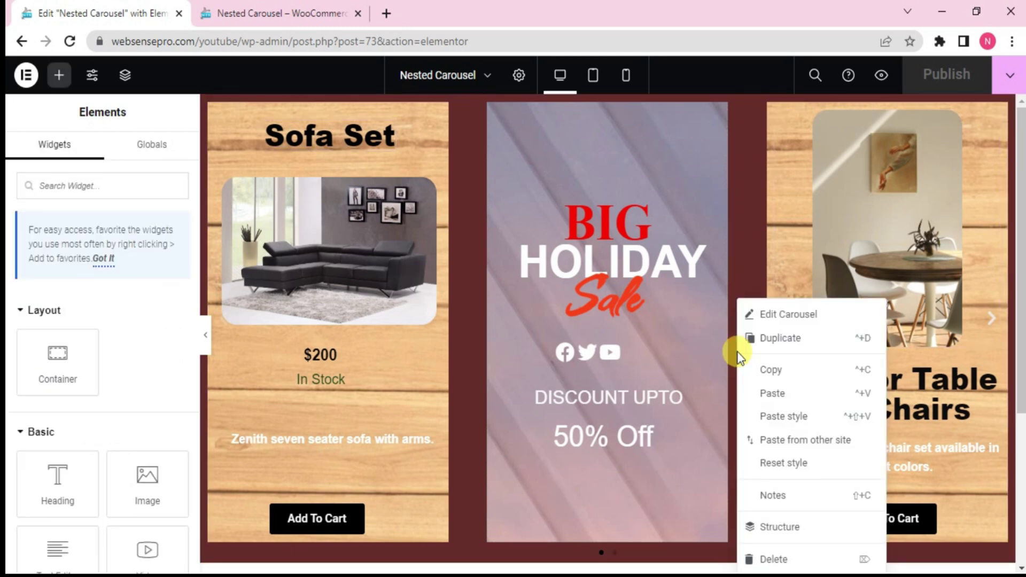
pyautogui.click(766, 528)
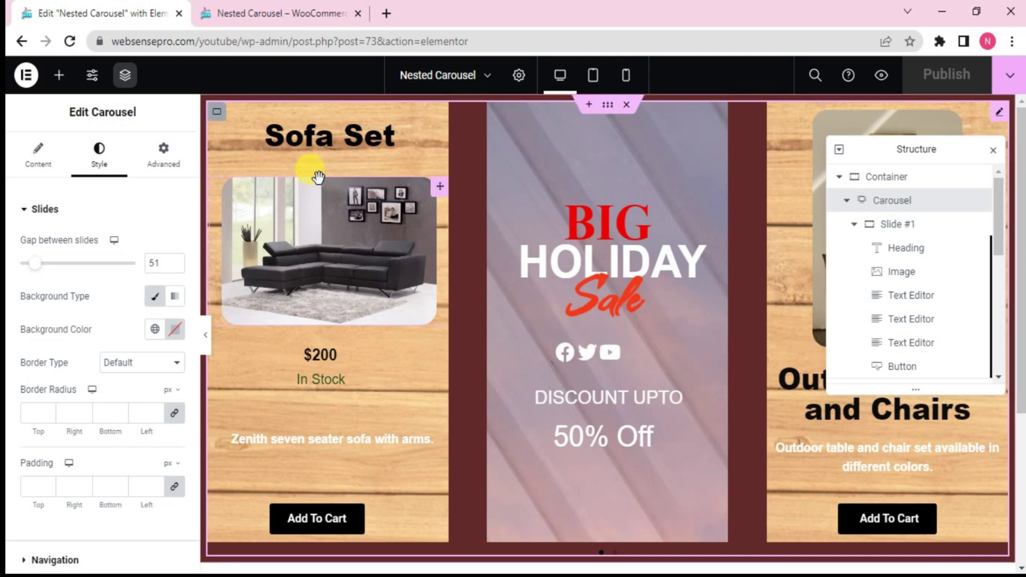
pyautogui.click(47, 150)
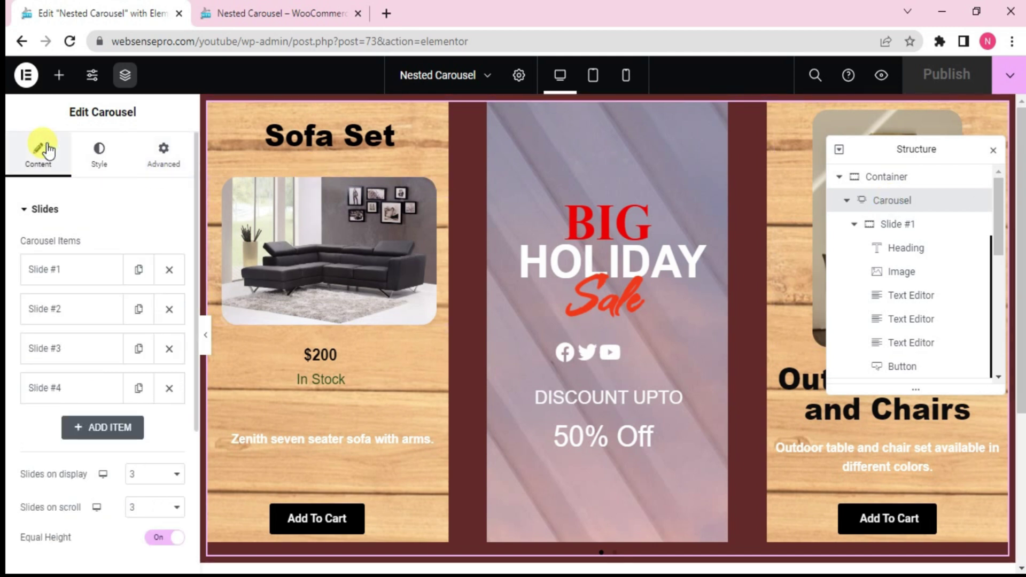
pyautogui.scroll(-4, 86, 308)
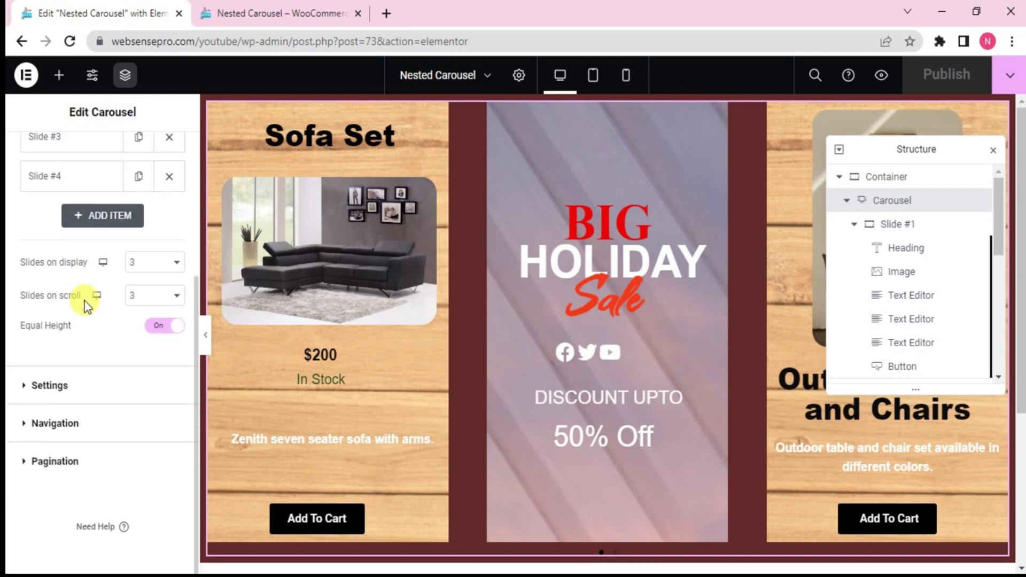
pyautogui.click(143, 264)
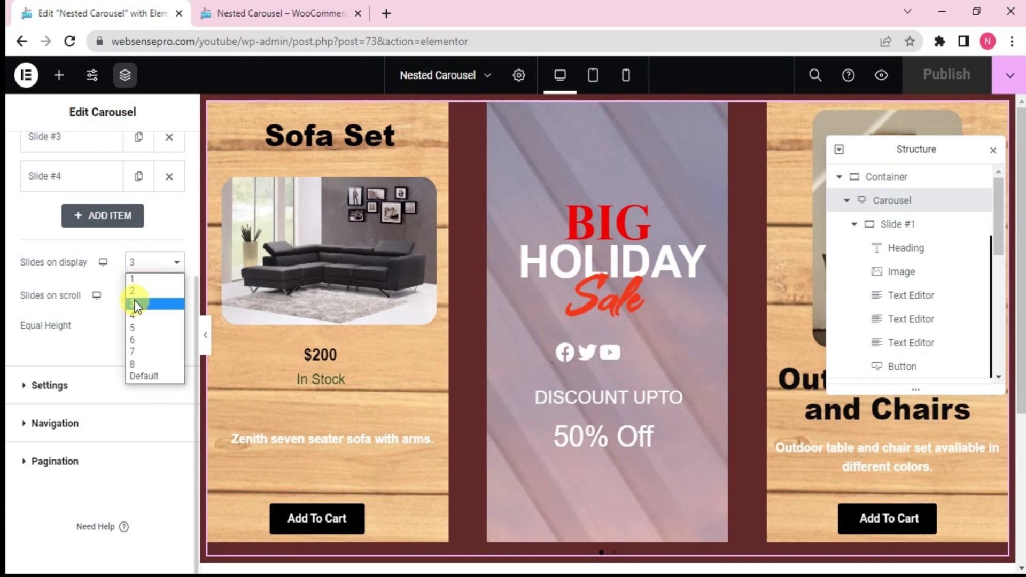
pyautogui.click(135, 293)
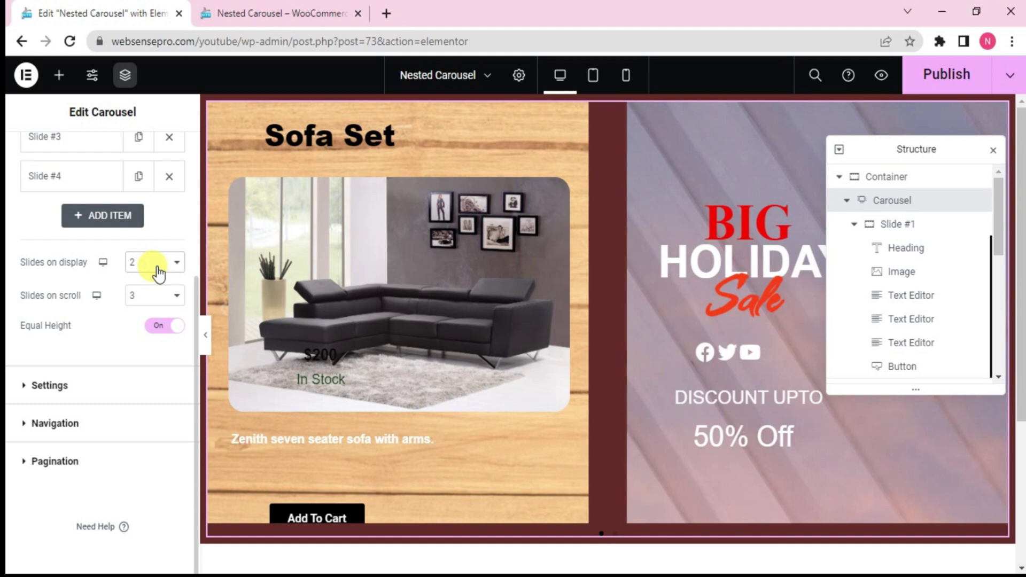
pyautogui.click(159, 262)
pyautogui.click(136, 305)
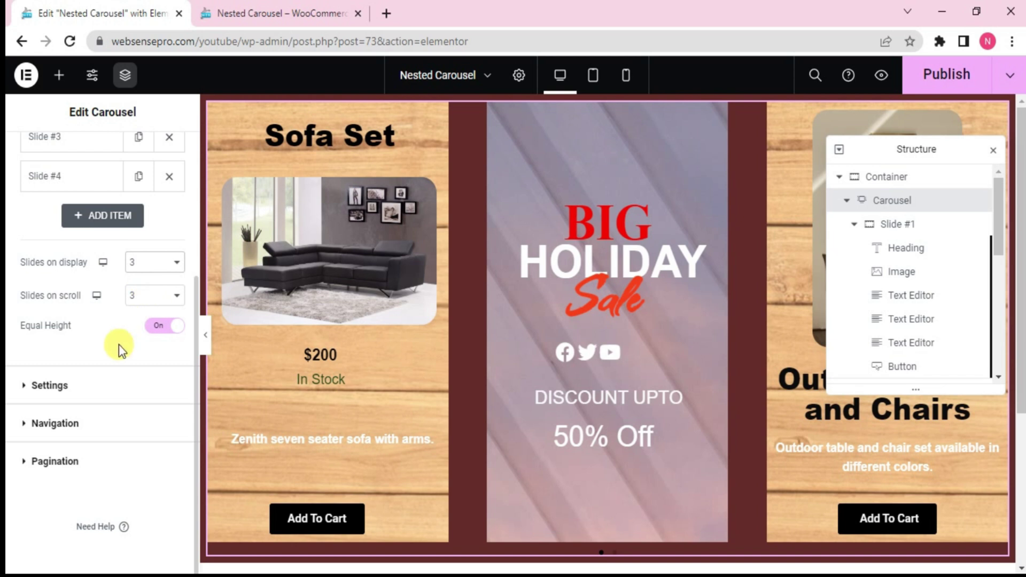
# Review the carousel's autoplay and scroll direction settings.
pyautogui.click(49, 387)
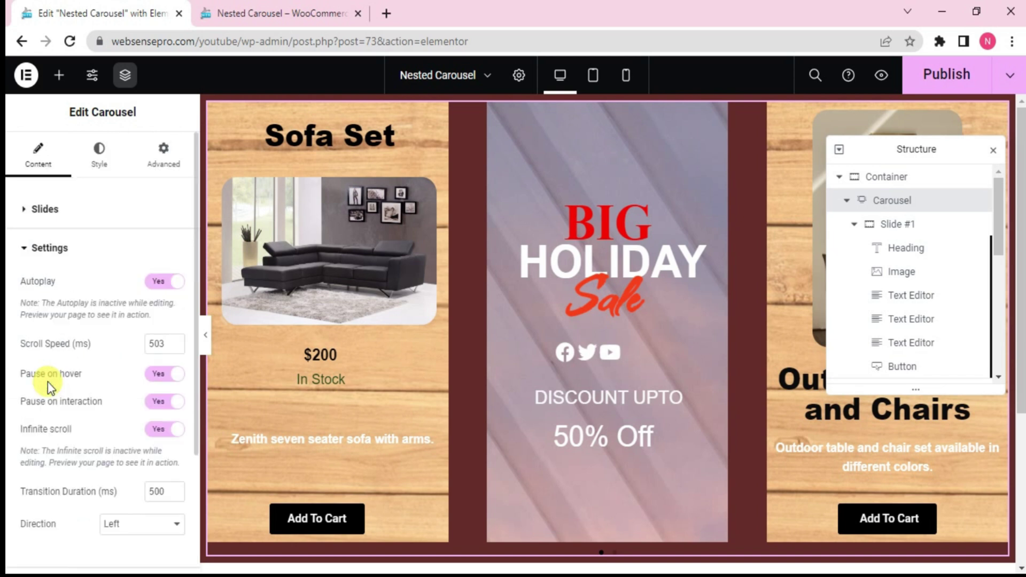
pyautogui.scroll(-2, 47, 382)
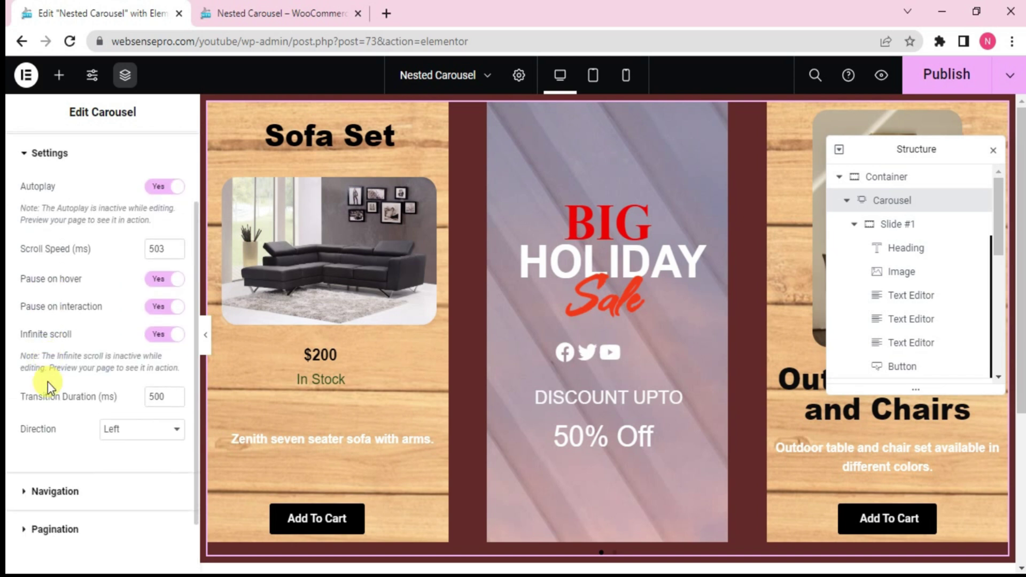
pyautogui.scroll(-1, 47, 382)
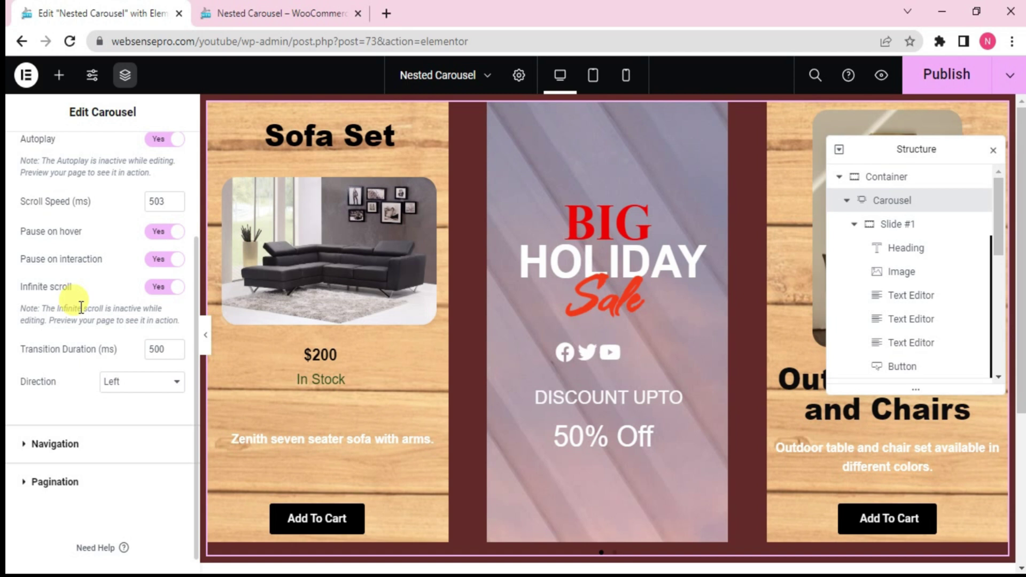
pyautogui.click(123, 382)
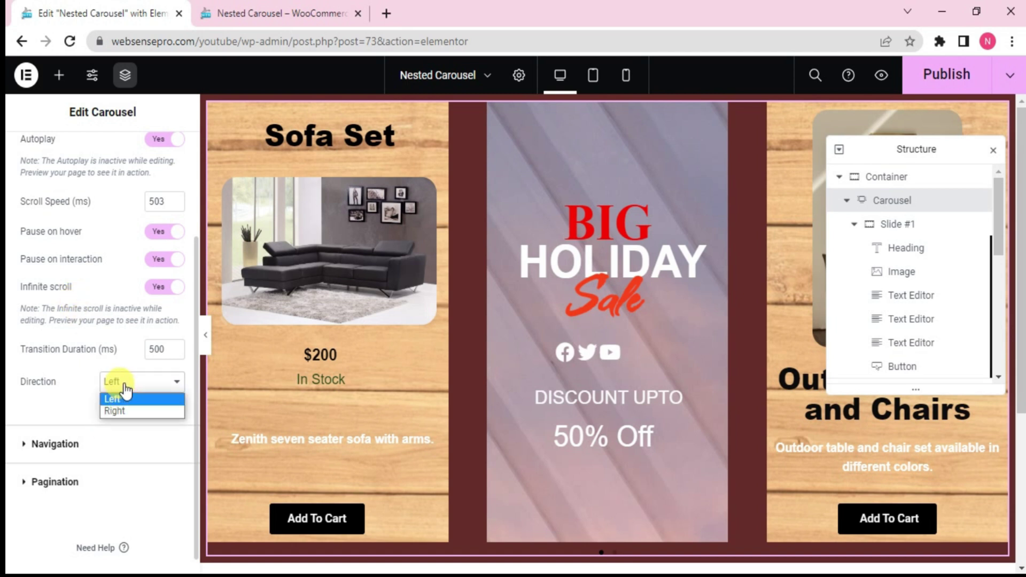
# Check arrow navigation, close the navigator, and test the next-slide arrow.
pyautogui.click(23, 443)
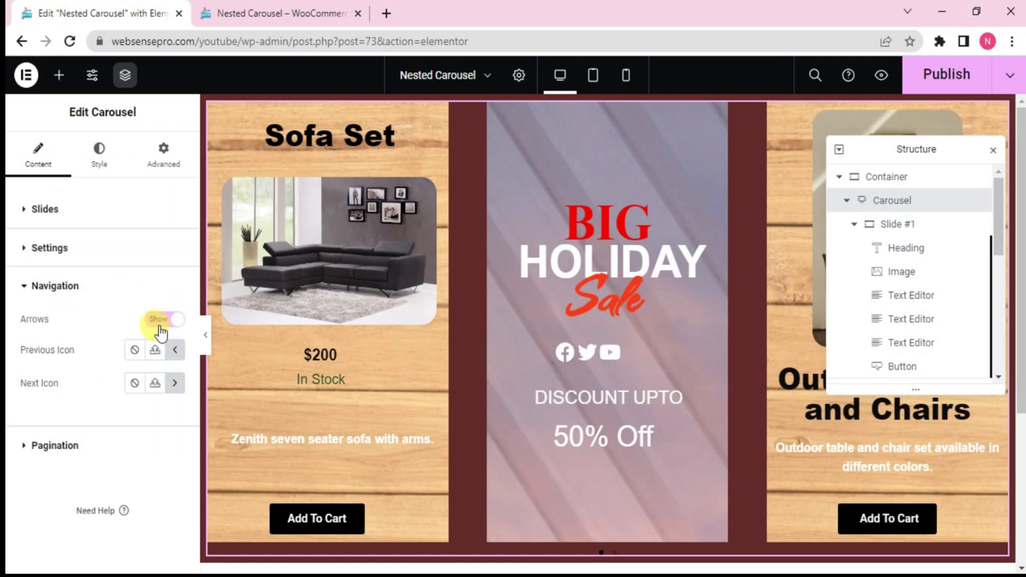
pyautogui.click(993, 151)
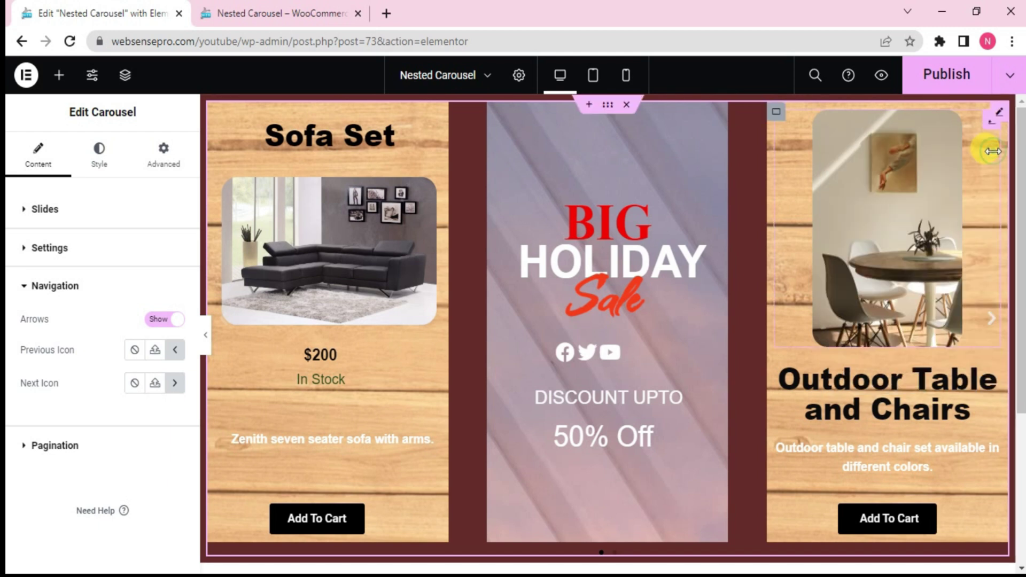
pyautogui.click(991, 323)
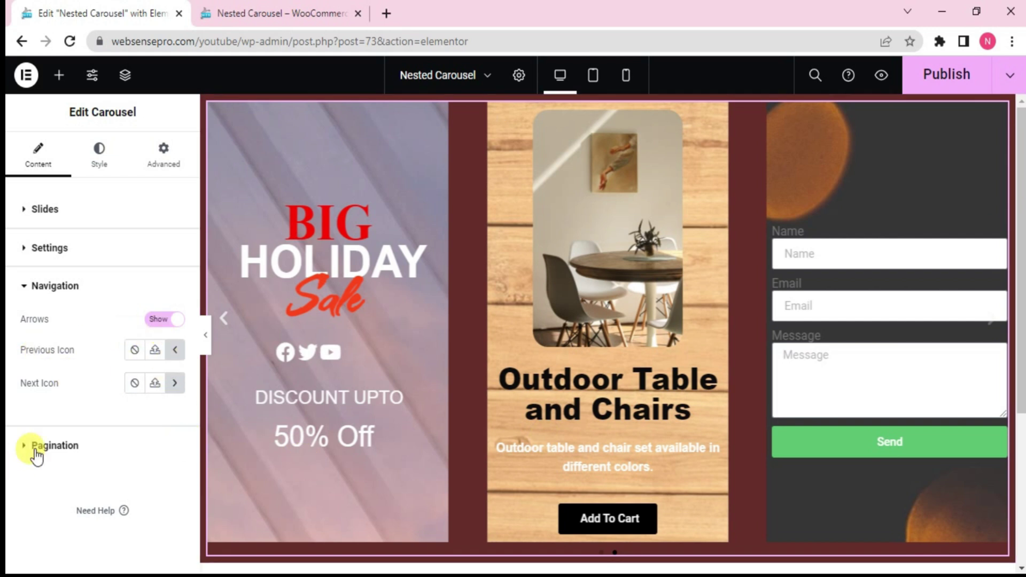
# Keep the carousel's pagination style set to dots.
pyautogui.click(56, 446)
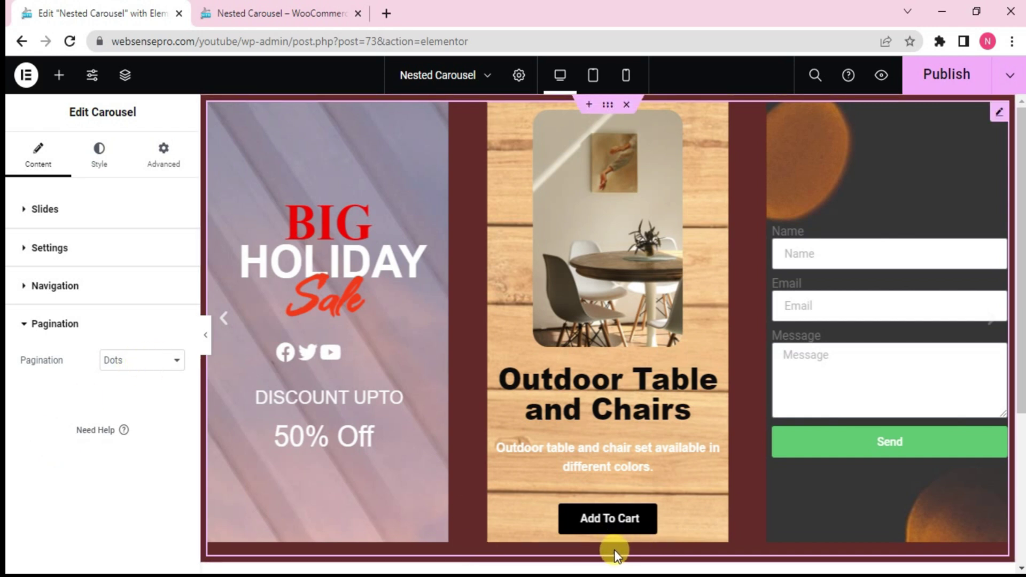
pyautogui.click(121, 365)
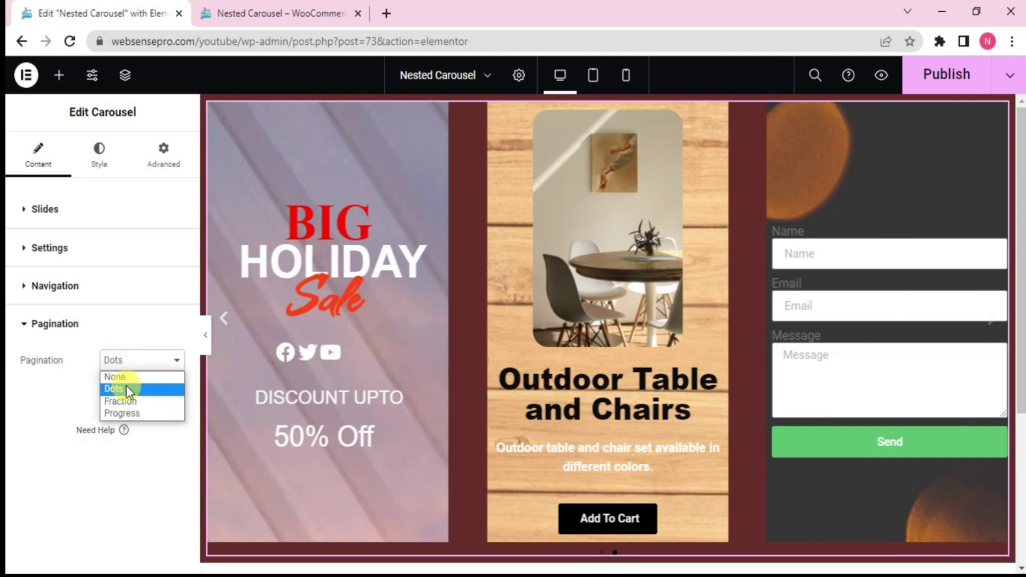
pyautogui.click(16, 436)
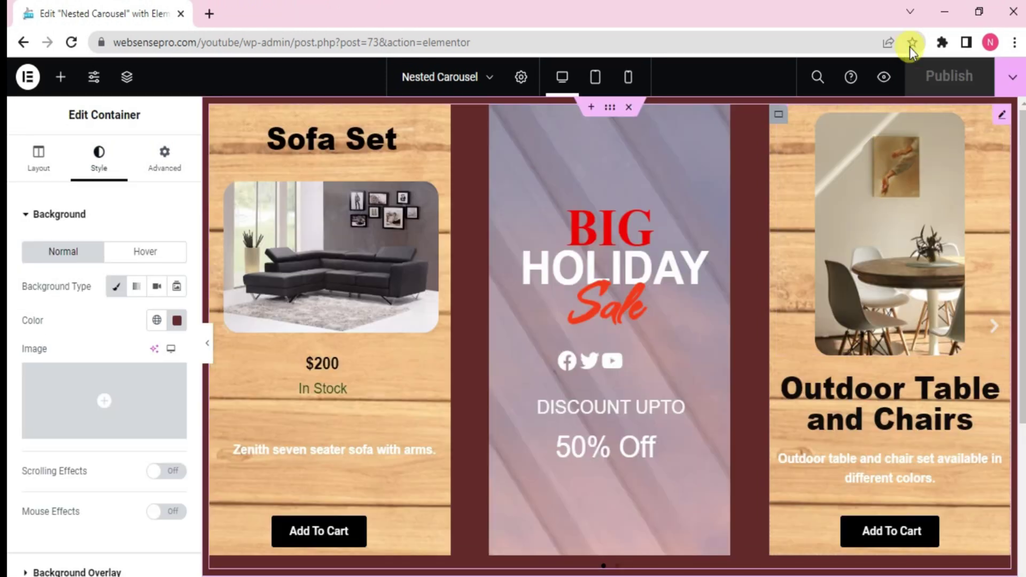
# Preview the Nested Carousel page live in a new browser tab.
pyautogui.click(884, 79)
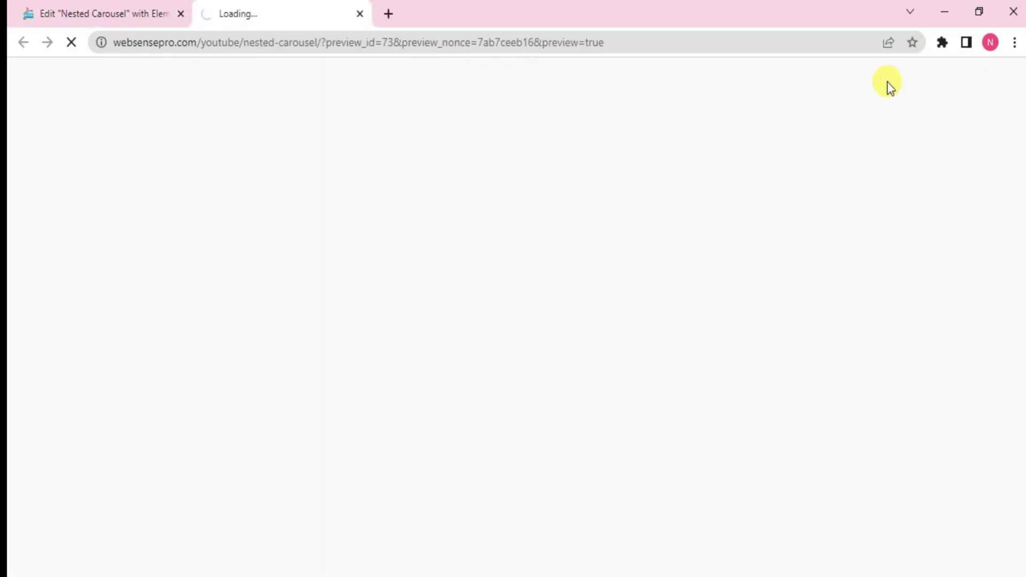